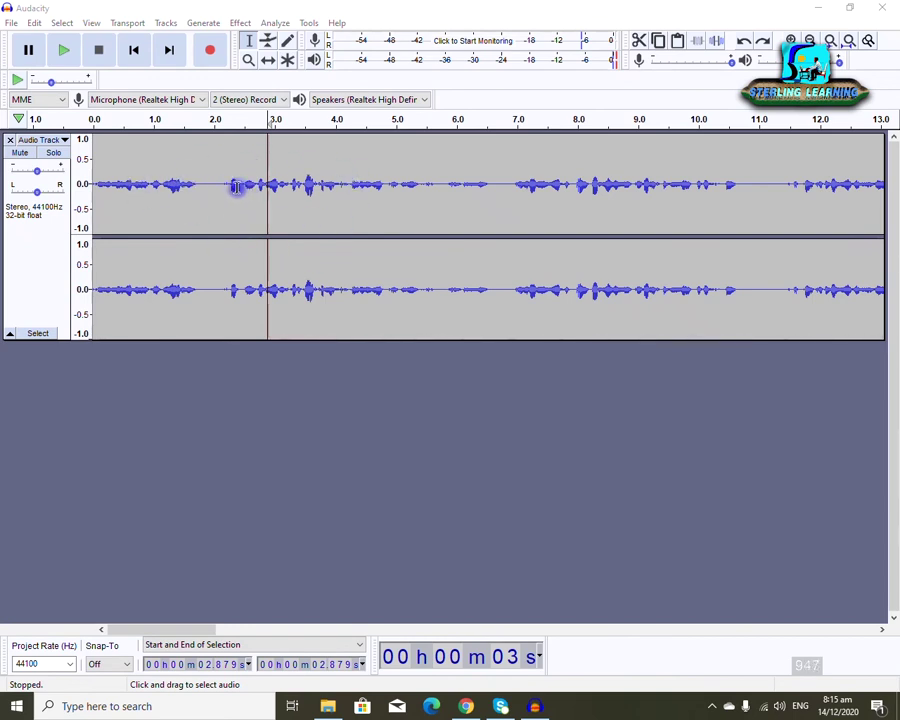
Save the project as tutorial_audio in the Audacity folder inside Documents.
left_click(208, 179)
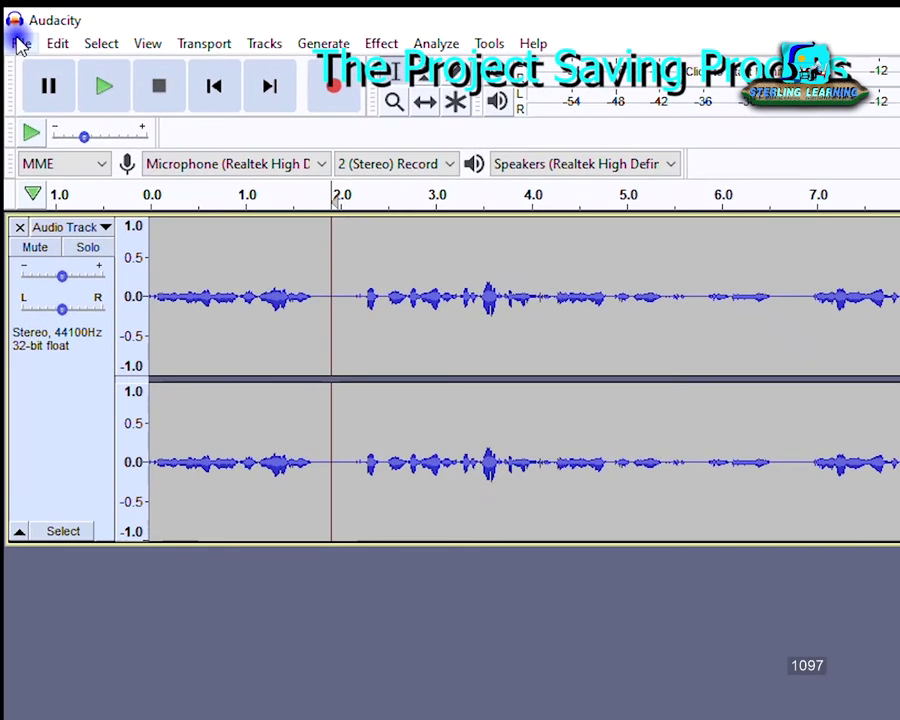
left_click(20, 44)
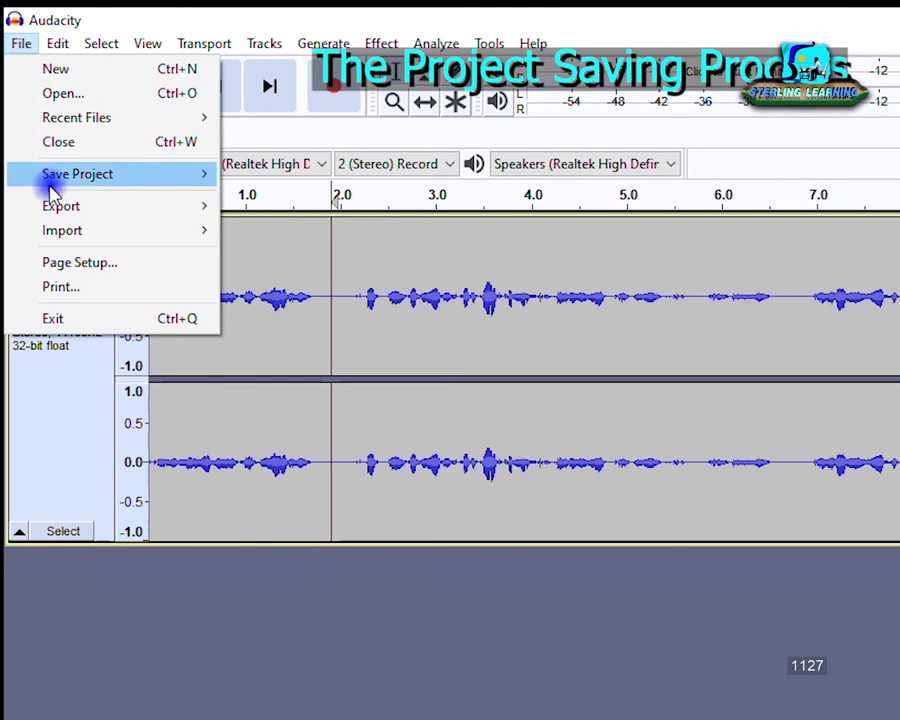
mouse_move(52, 180)
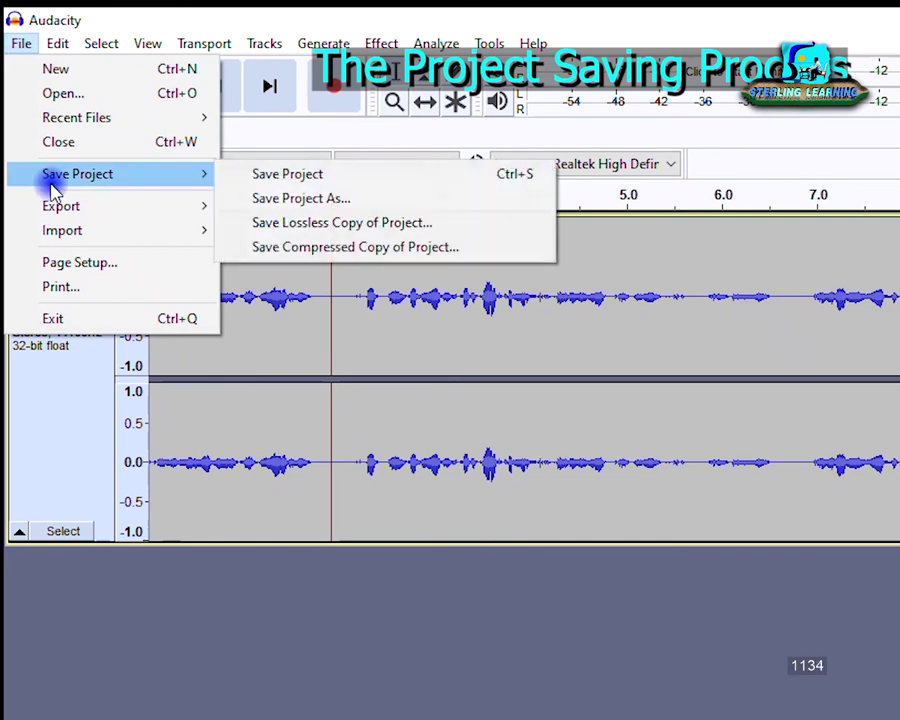
left_click(258, 176)
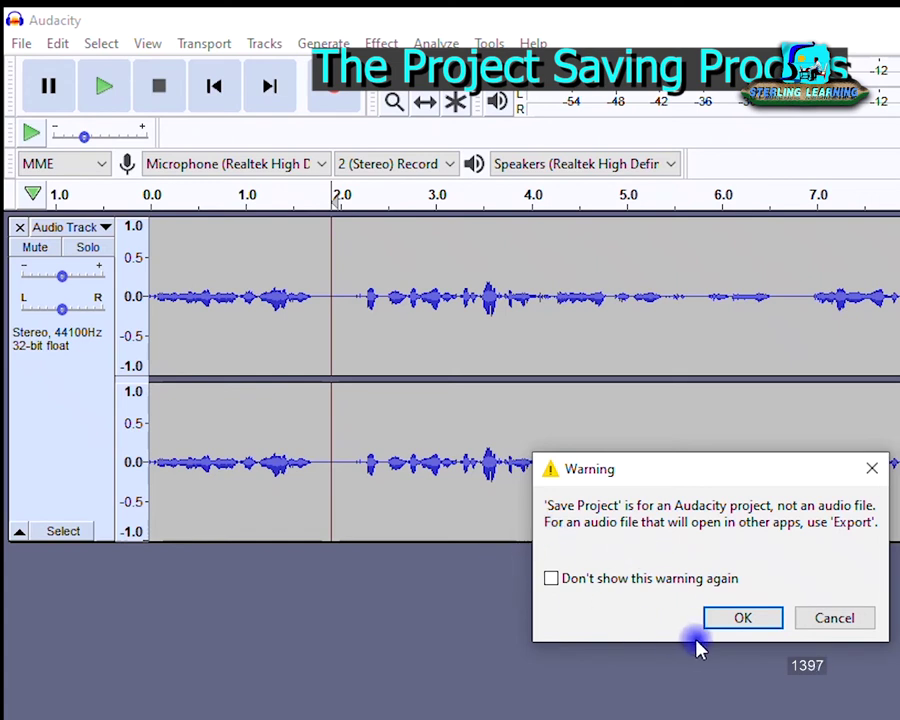
left_click(742, 616)
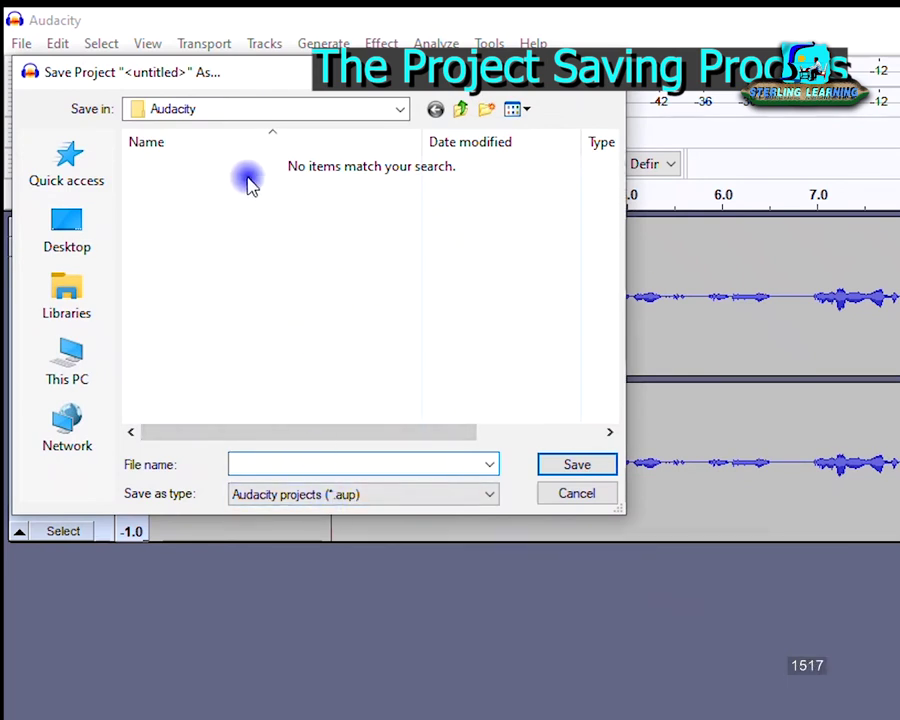
left_click(463, 110)
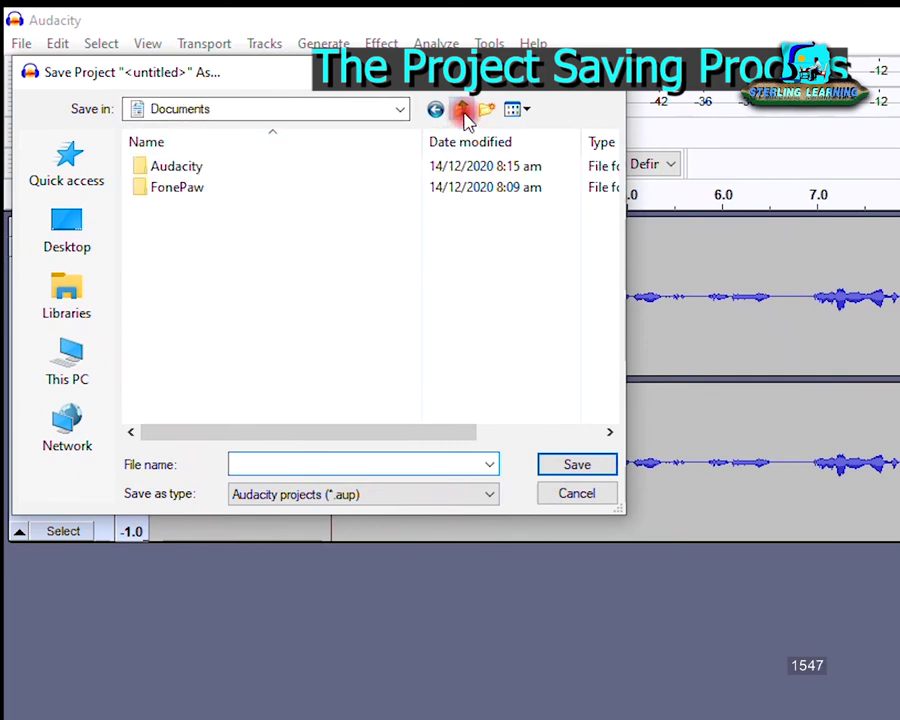
double_click(149, 170)
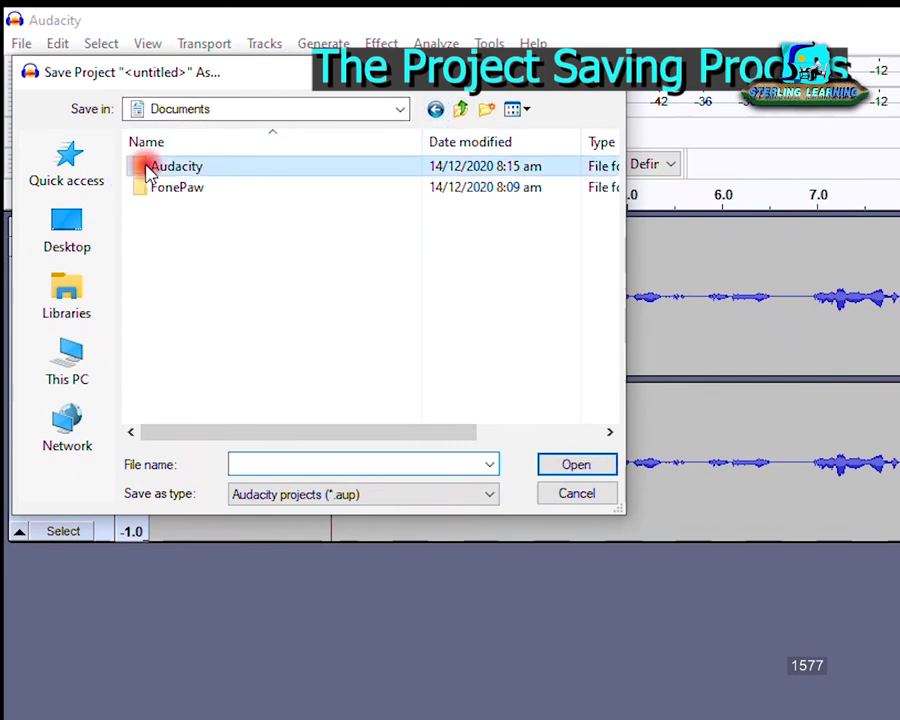
left_click(245, 460)
type("tutorial_audio")
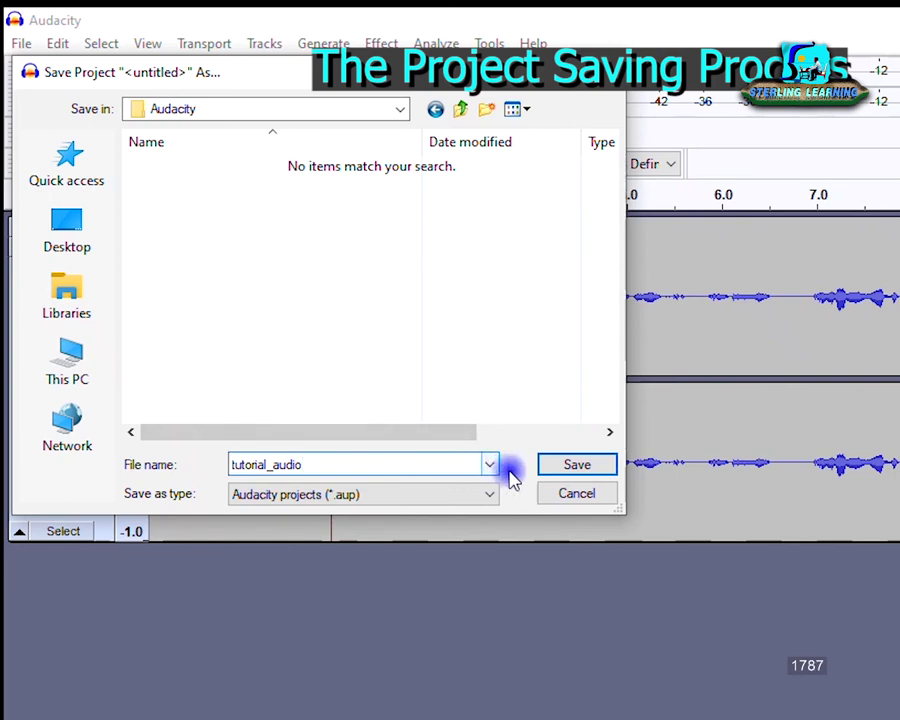
left_click(568, 467)
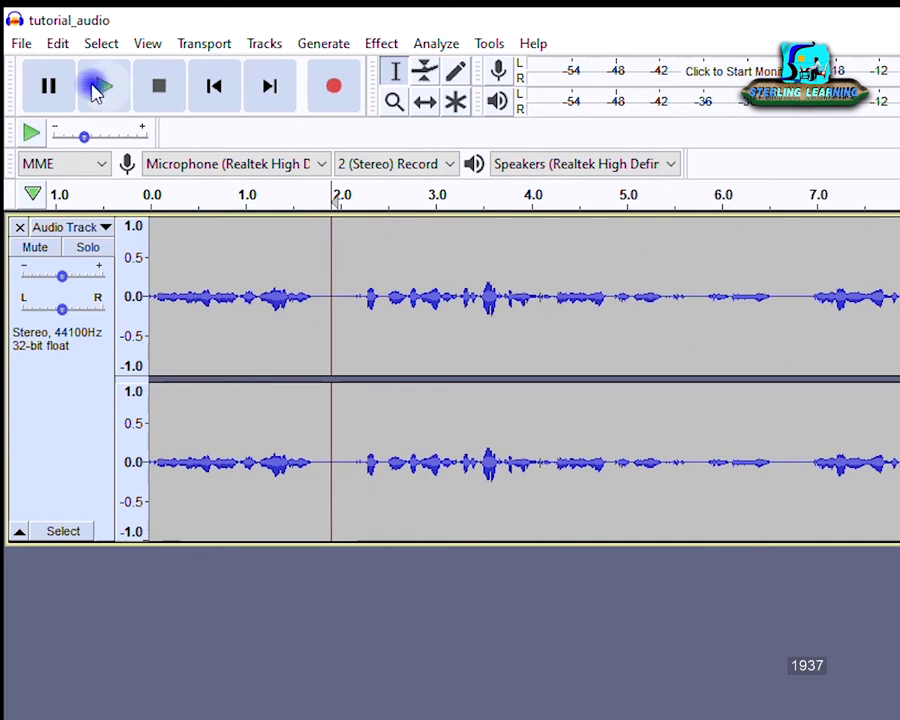
left_click(21, 44)
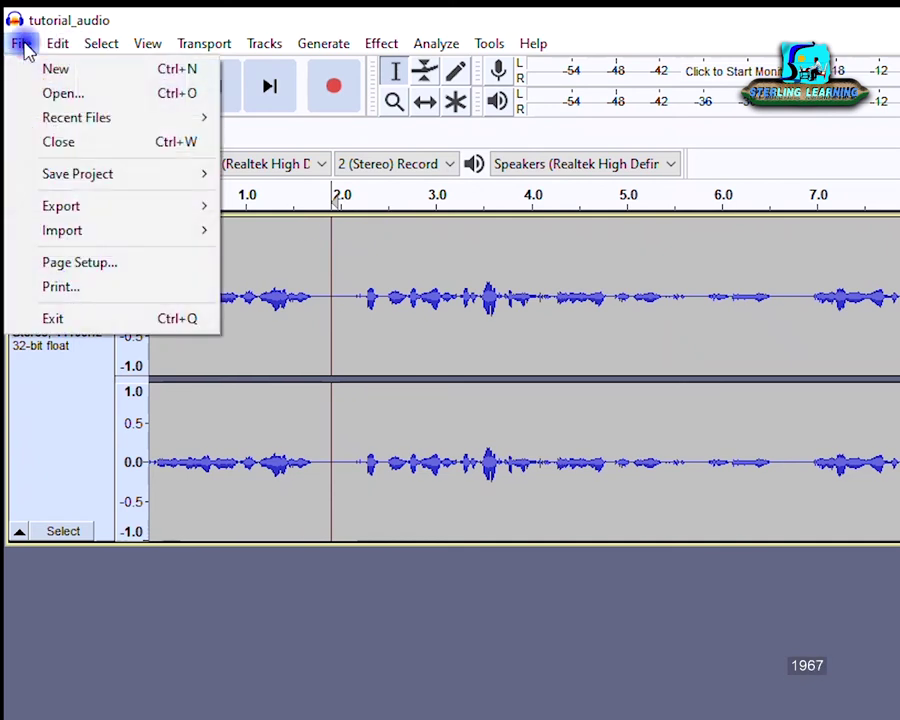
left_click(388, 15)
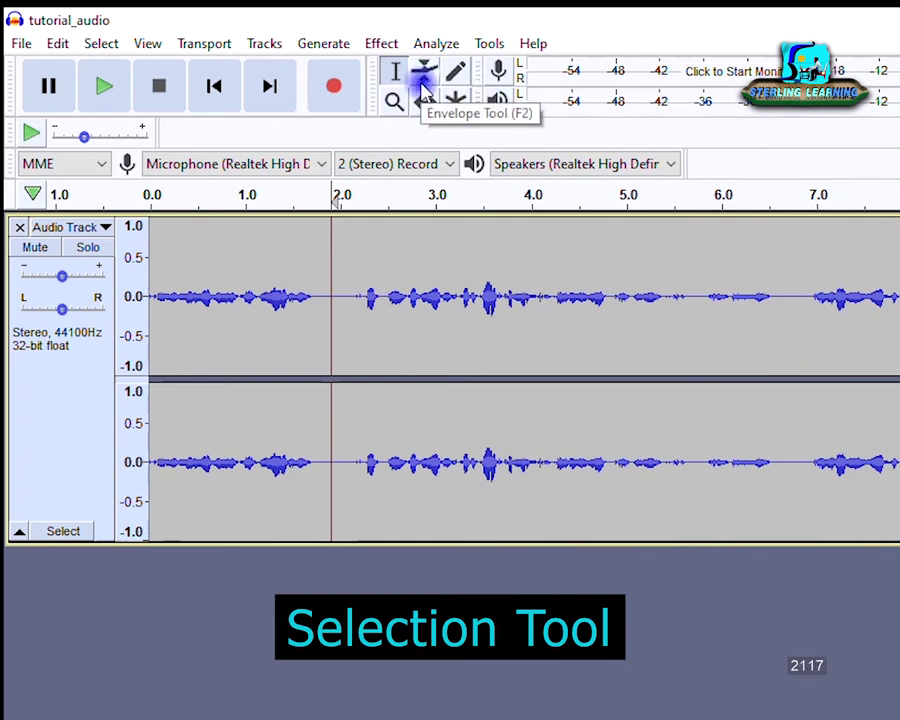
Select the audio between about 4.9 and 6.6 seconds with the Selection Tool and look over the available effects.
left_click(406, 306)
left_click(620, 300)
left_click(453, 296)
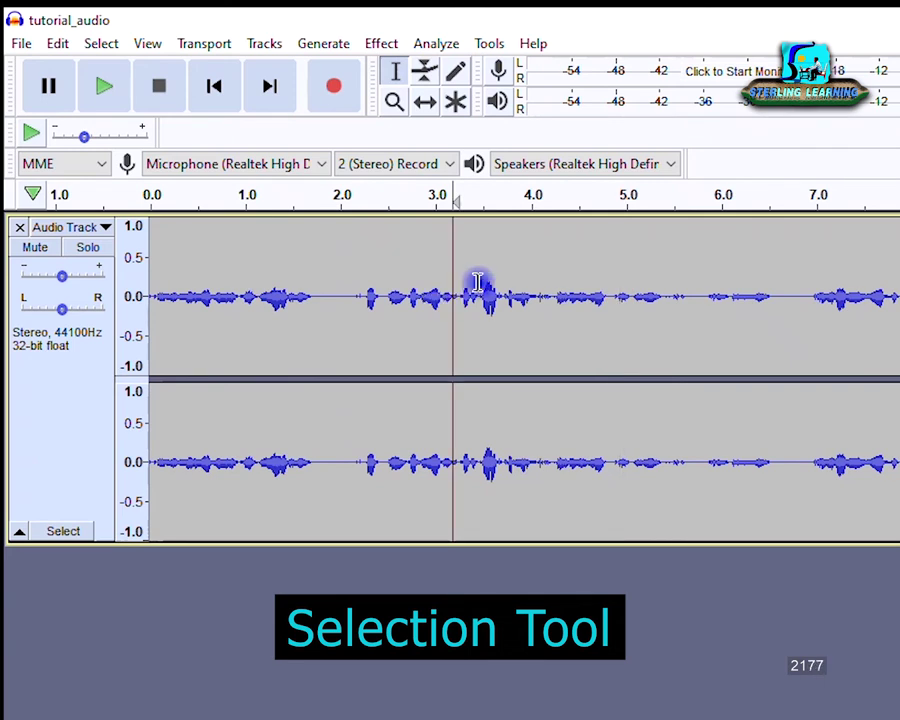
left_click(588, 268)
left_click_drag(588, 268, 796, 388)
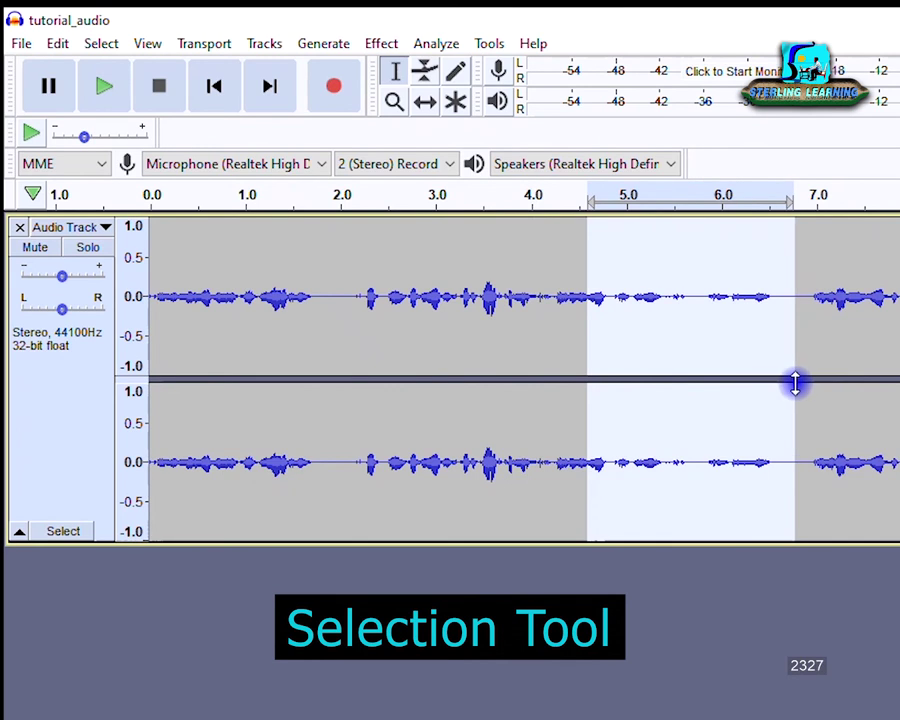
left_click_drag(617, 331, 782, 338)
left_click(381, 44)
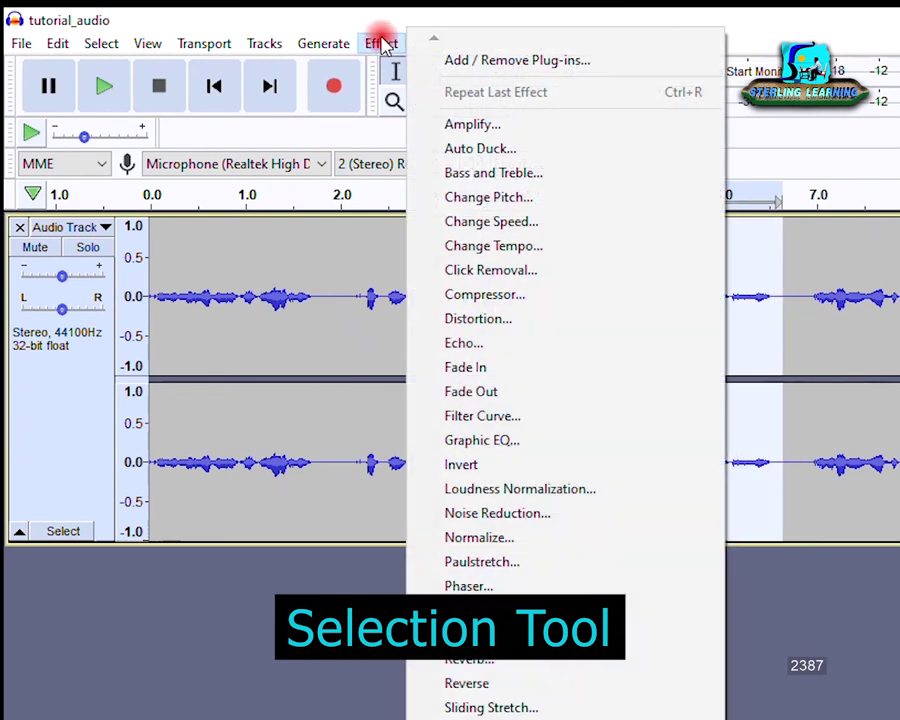
left_click(840, 15)
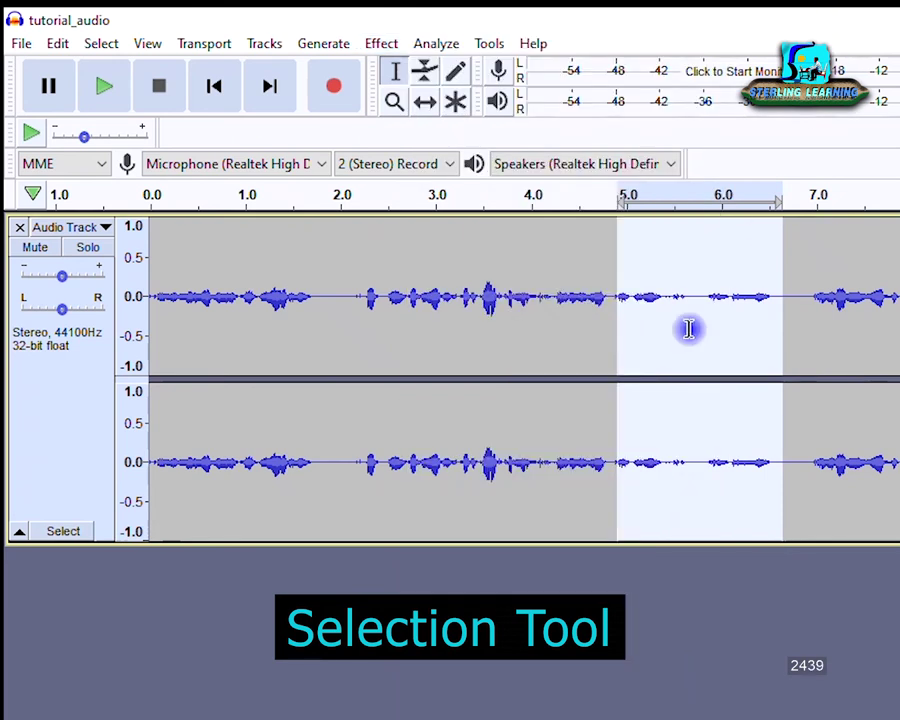
Select the audio between about 2.2 and 4.7 seconds and review the available export options.
left_click(580, 323)
left_click_drag(343, 298, 526, 320)
left_click_drag(597, 321, 365, 340)
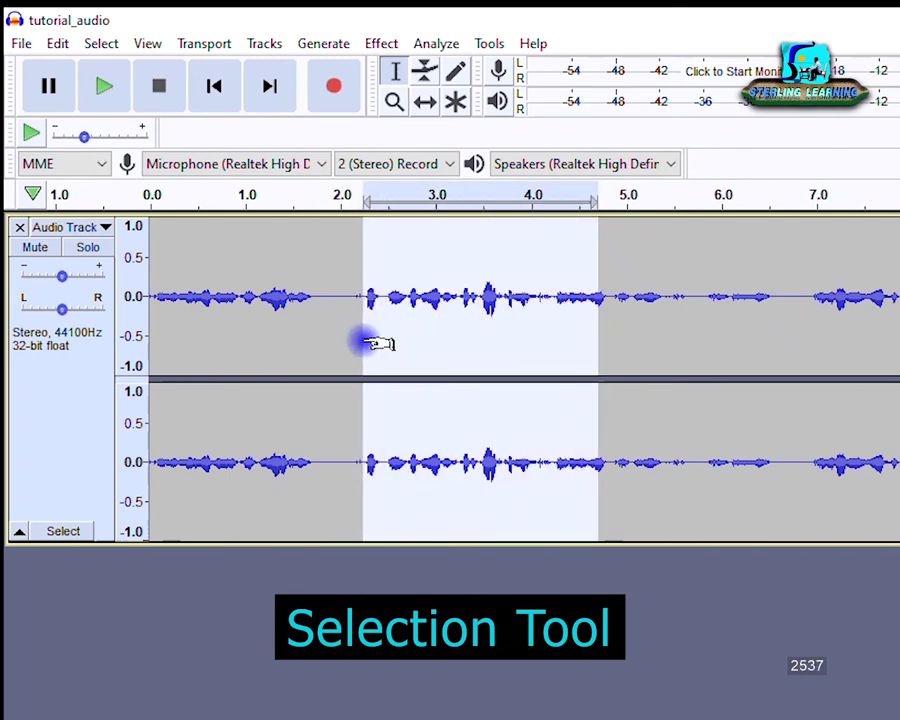
left_click(438, 49)
left_click(411, 14)
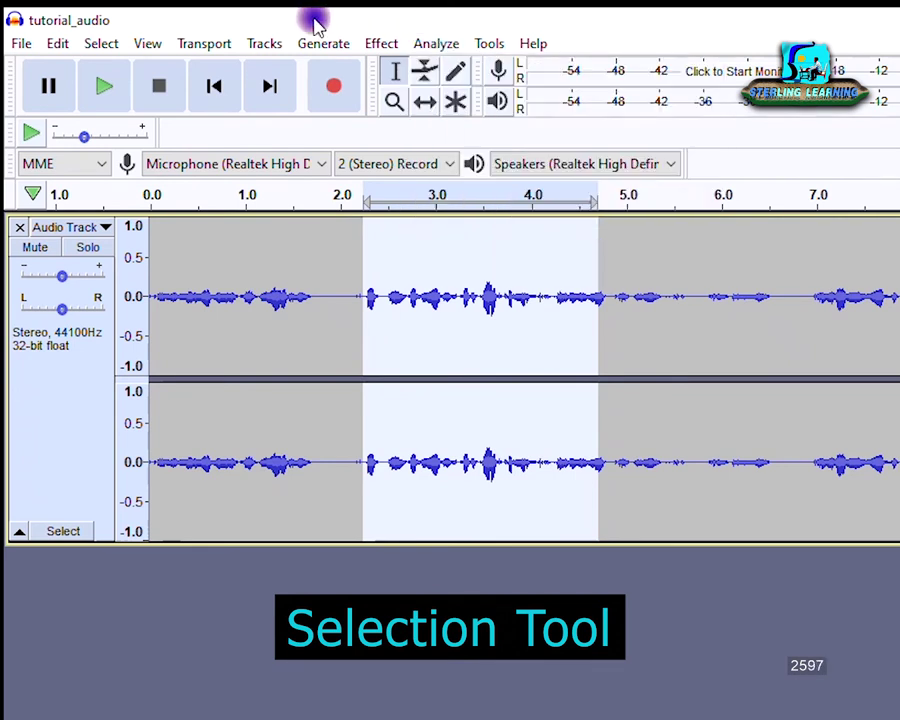
left_click(14, 44)
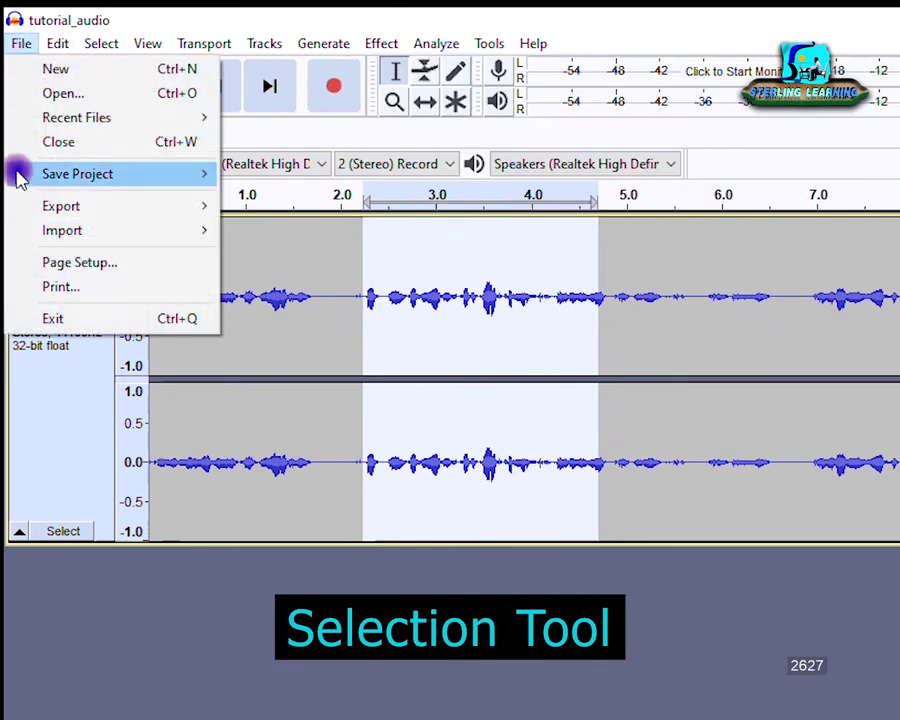
mouse_move(50, 208)
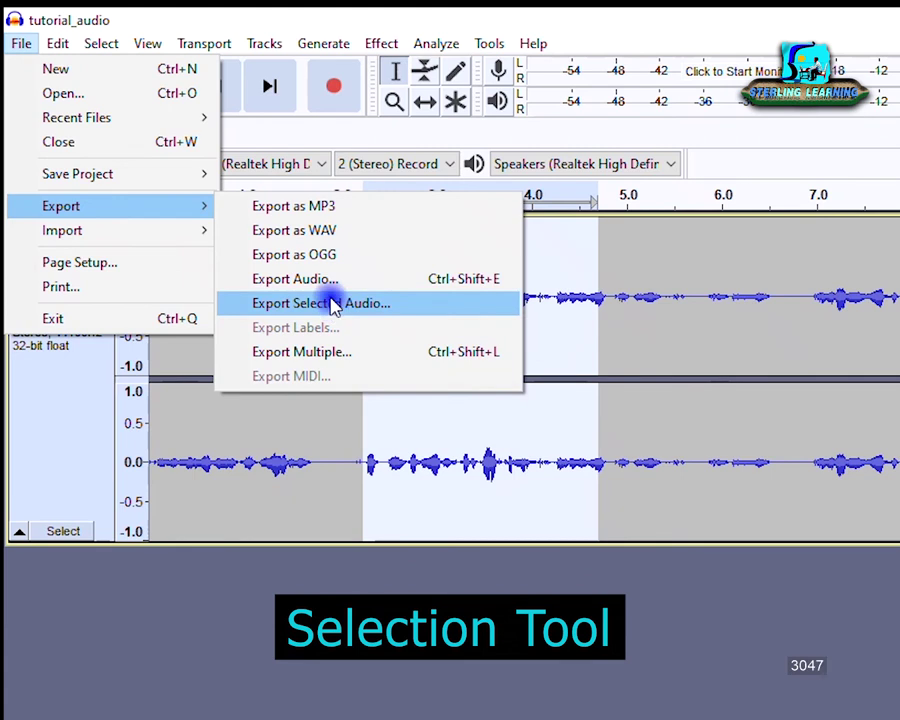
left_click(658, 357)
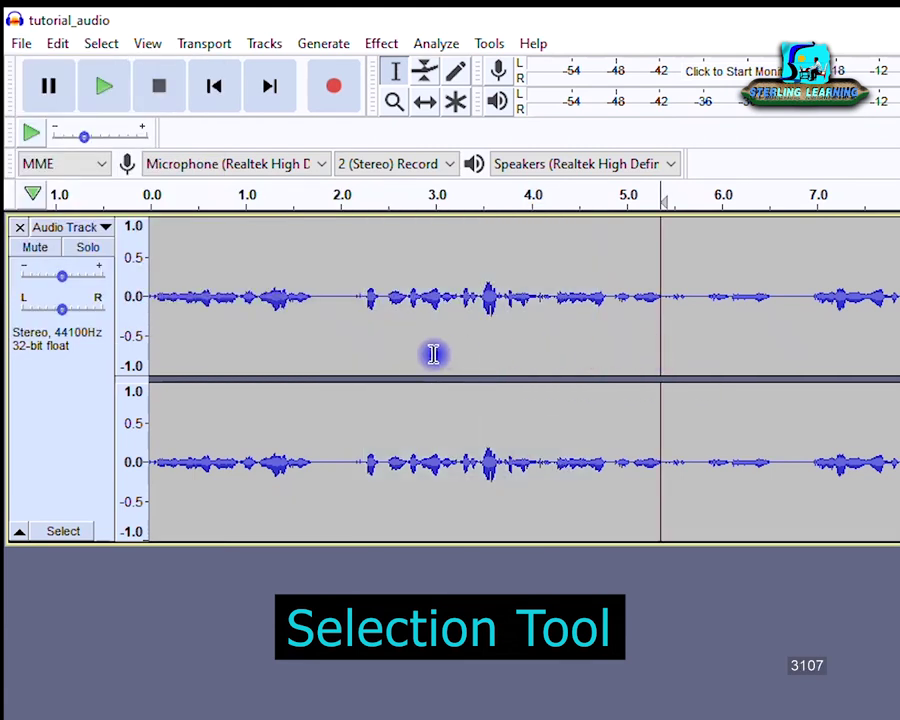
Select the audio between about 2.1 and 5.6 seconds with the Selection Tool.
left_click(357, 316)
left_click_drag(386, 318, 687, 335)
left_click(668, 345)
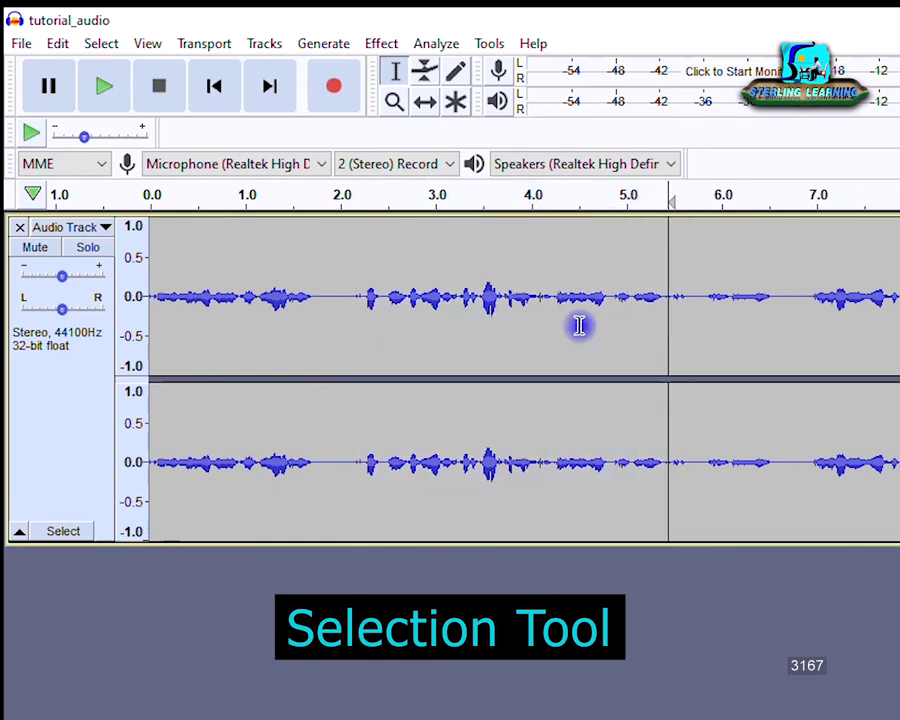
left_click_drag(354, 285, 687, 342)
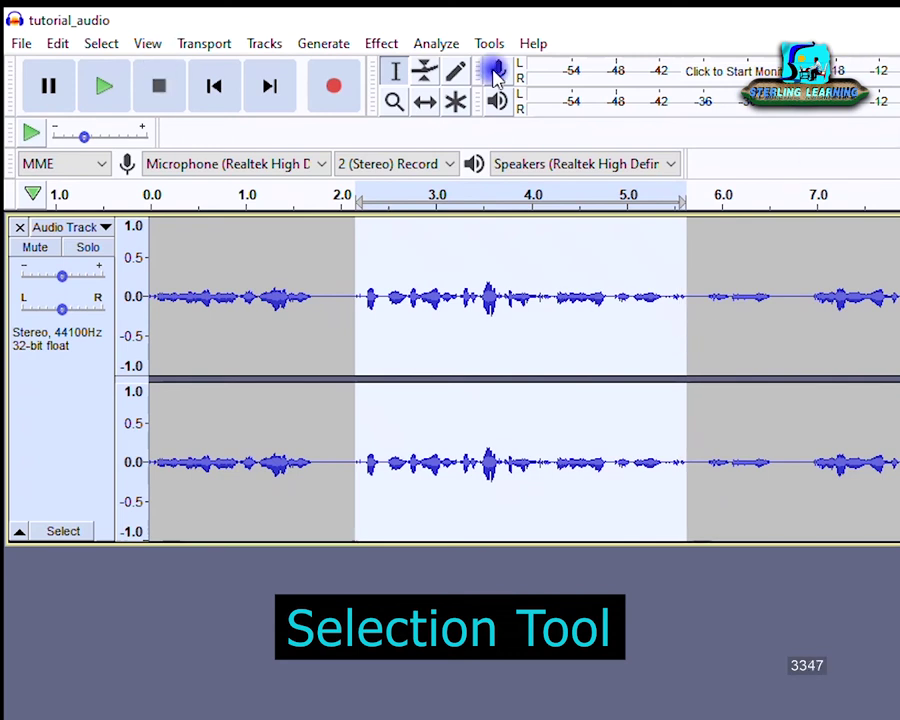
Lower the track's envelope to silence from a point at about 2 seconds with the Envelope Tool and play the result.
left_click(424, 66)
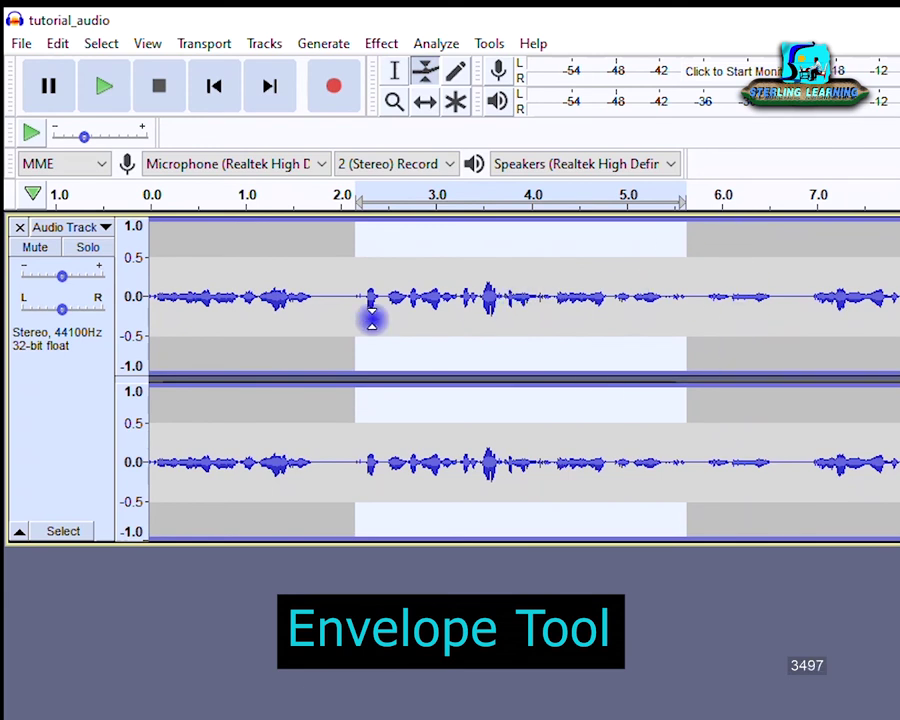
left_click_drag(340, 225, 339, 296)
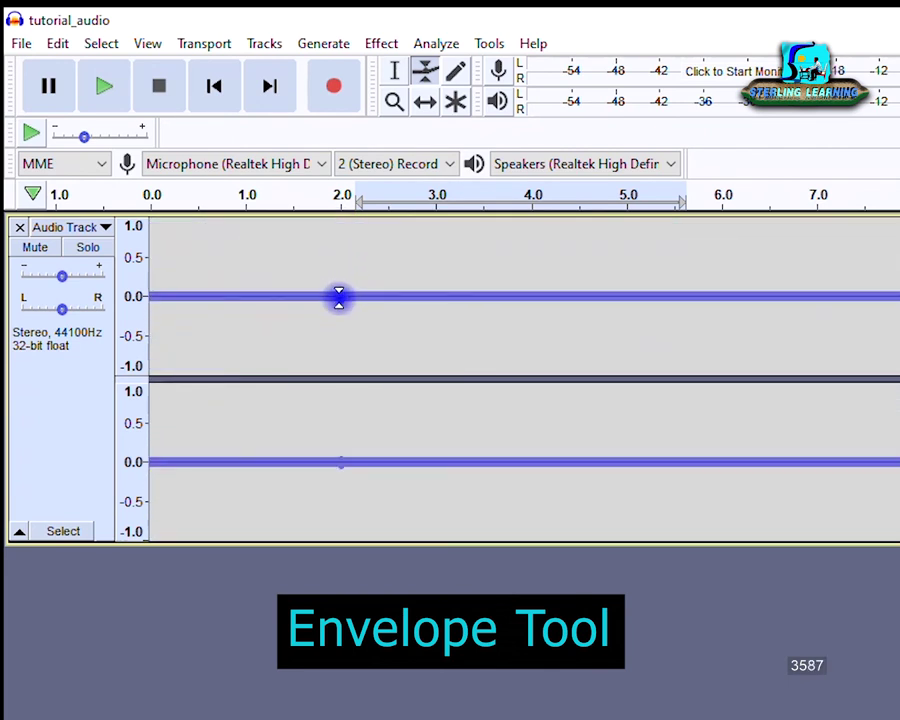
left_click(114, 88)
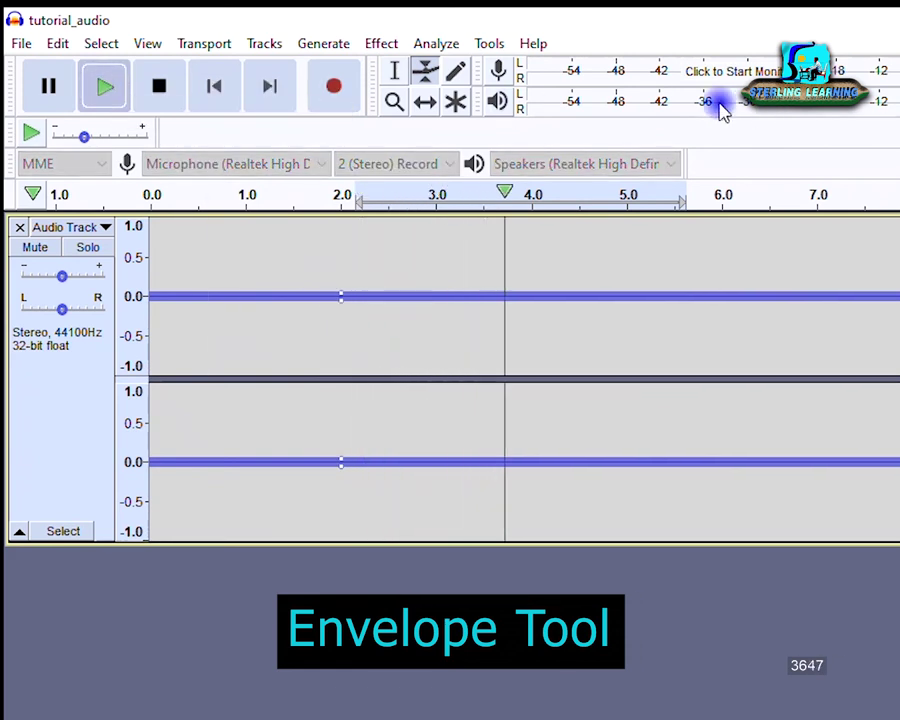
left_click(158, 86)
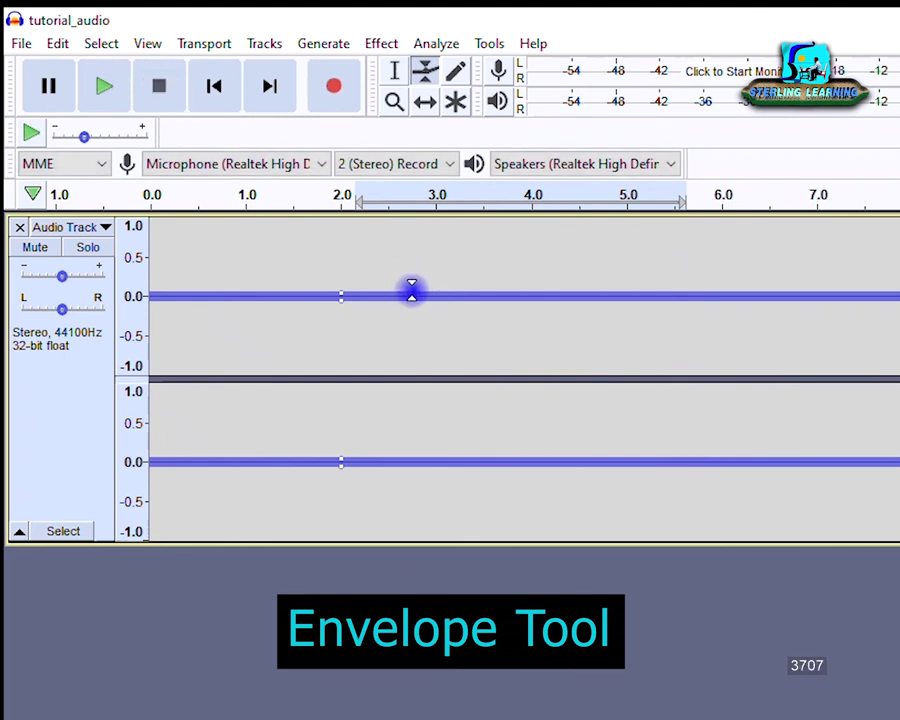
Shape the envelope to rise from a low level at about 2.1 seconds to full level at about 2.8 seconds.
left_click_drag(410, 290, 414, 216)
mouse_move(336, 295)
left_mouse_down()
mouse_move(347, 205)
mouse_move(364, 308)
mouse_move(346, 255)
mouse_move(350, 282)
left_mouse_up()
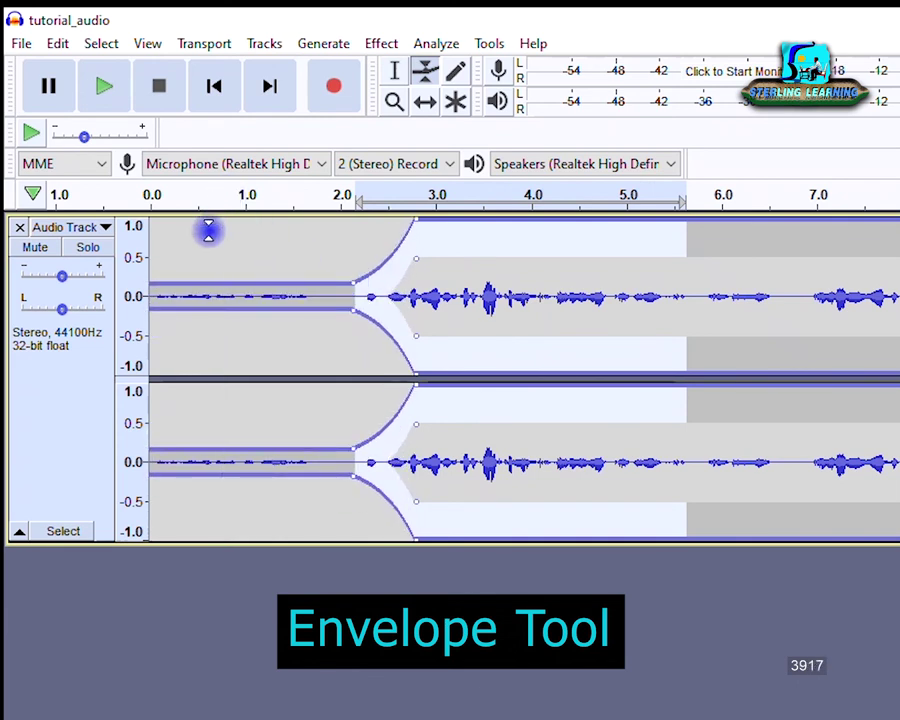
Play the track from about 0.8 seconds and again from about 0.3 seconds to hear the envelope's volume rise.
left_click(395, 76)
left_click(229, 225)
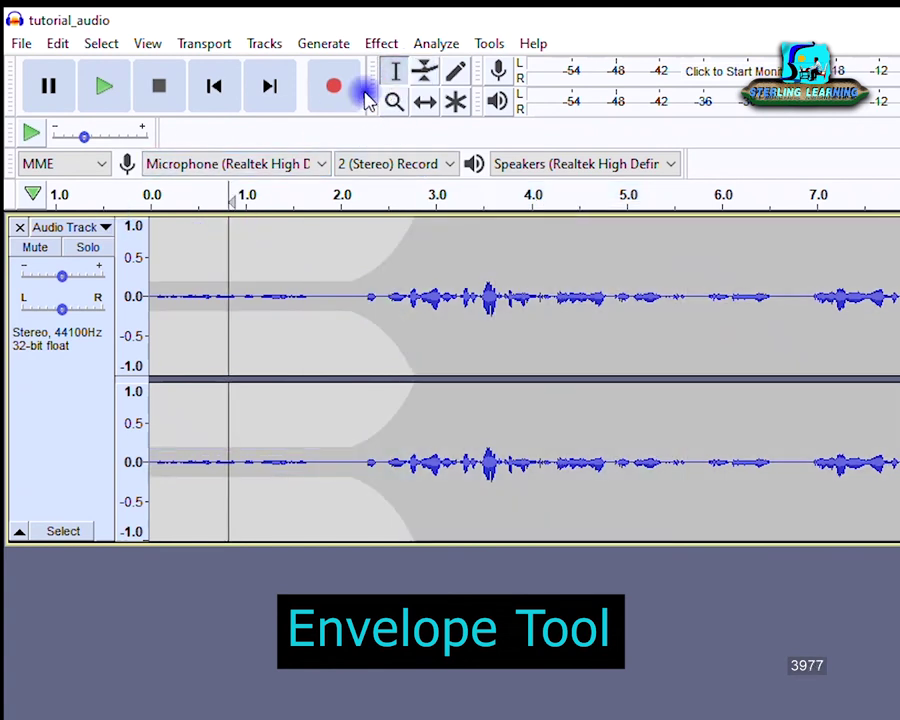
left_click(110, 88)
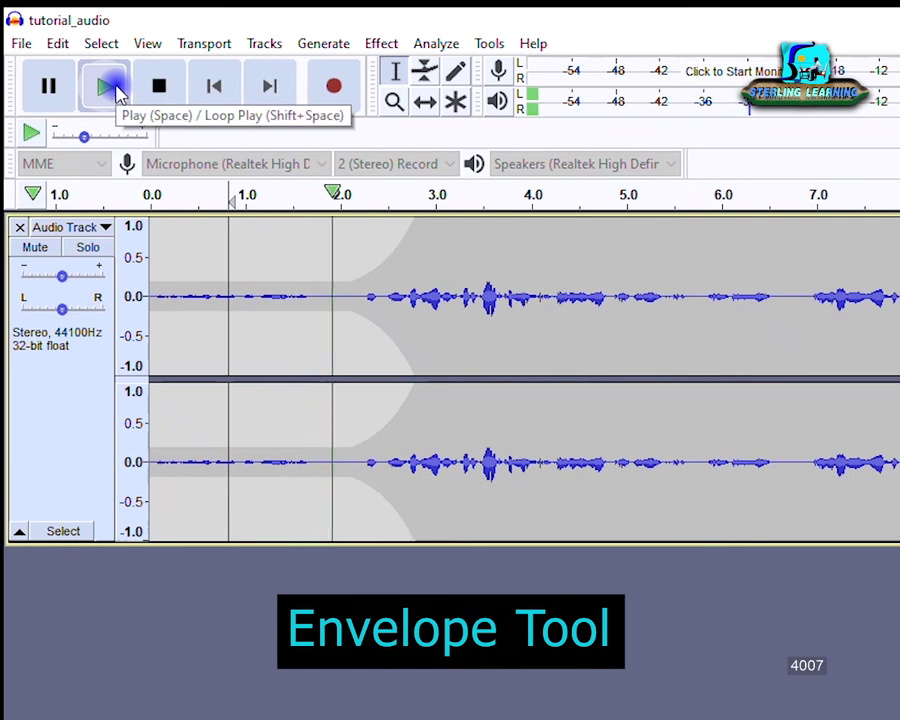
left_click(165, 88)
left_click(183, 250)
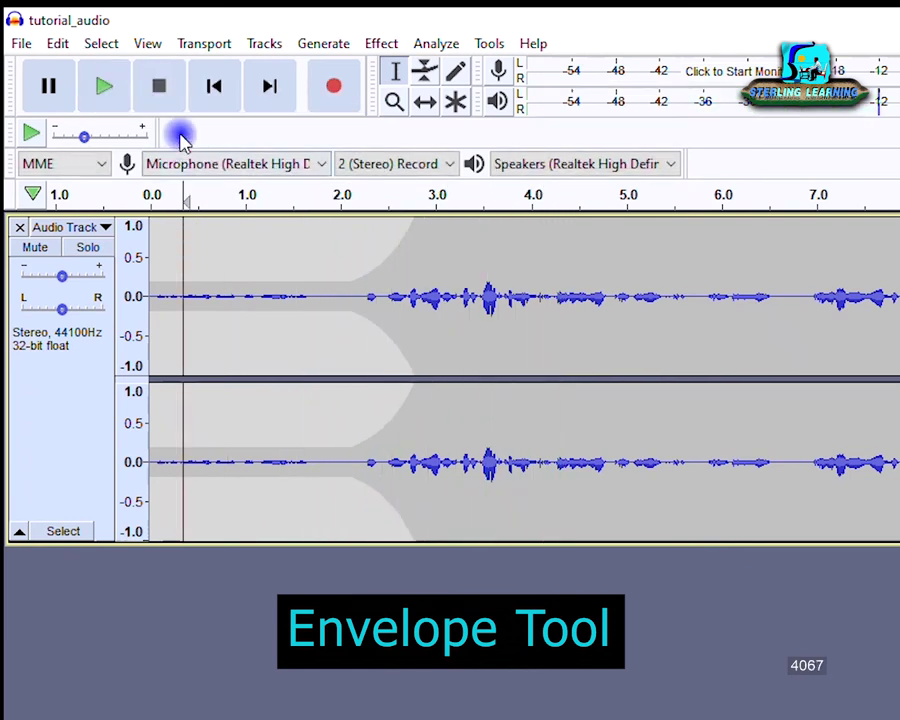
left_click(118, 93)
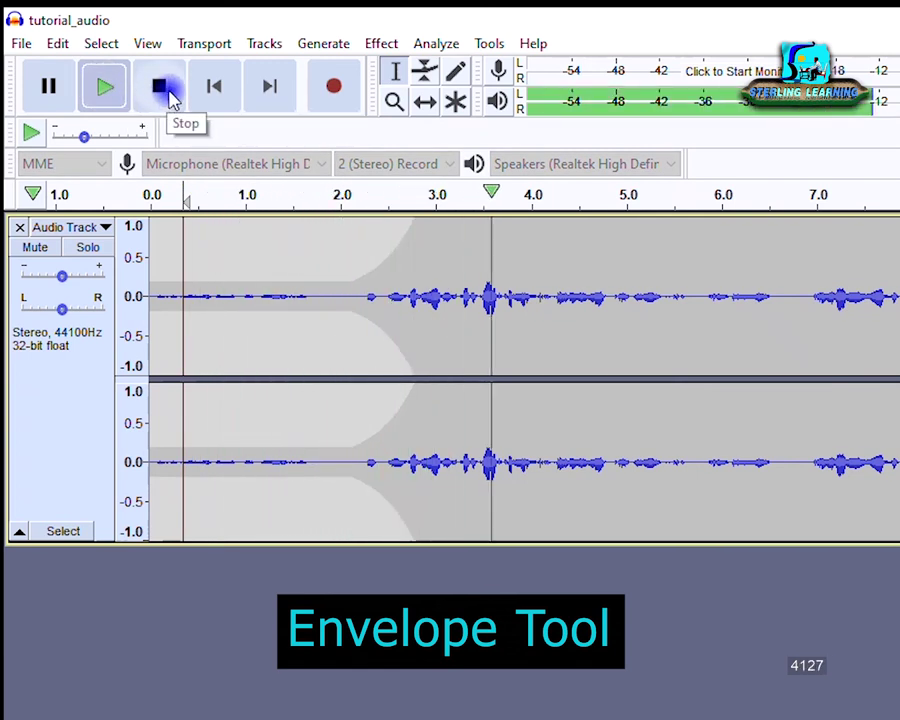
left_click(165, 88)
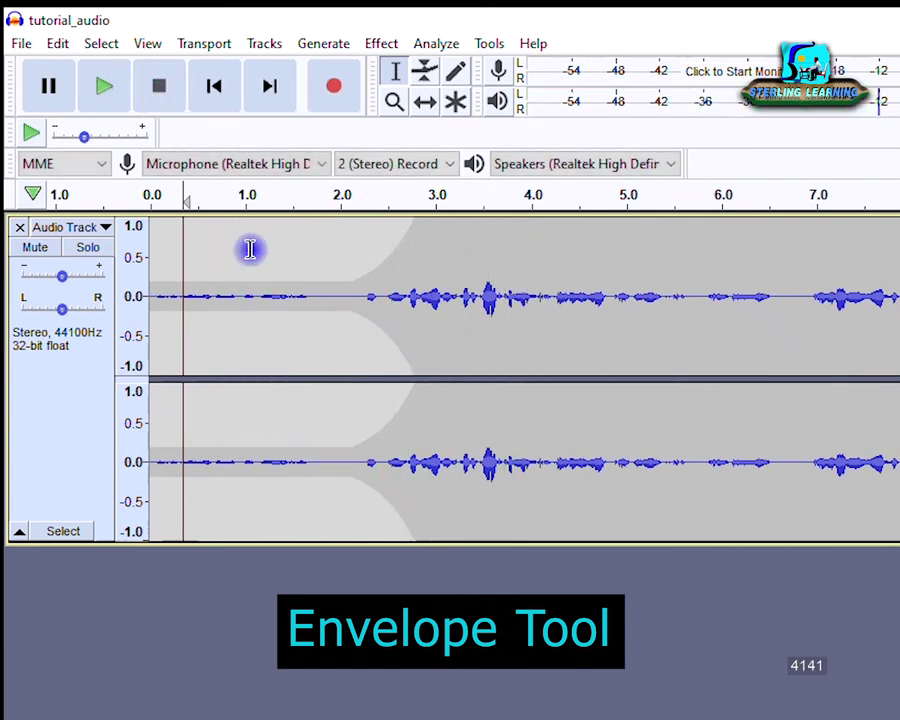
Raise the envelope to full level at about 1.4 and 2.1 seconds with the Envelope Tool.
left_click(425, 78)
left_click(262, 282)
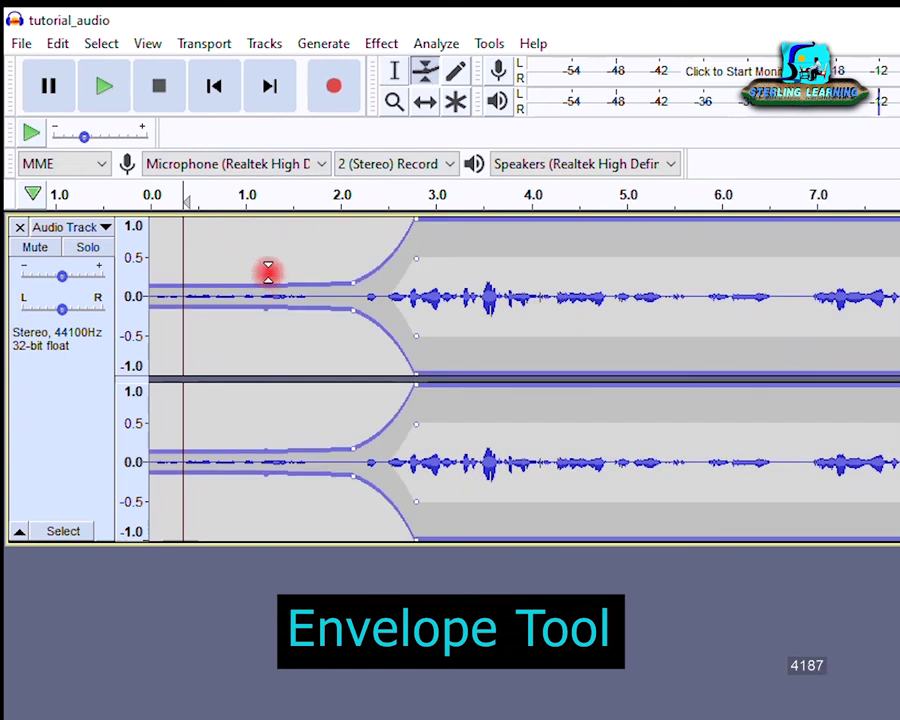
left_click_drag(277, 191, 285, 226)
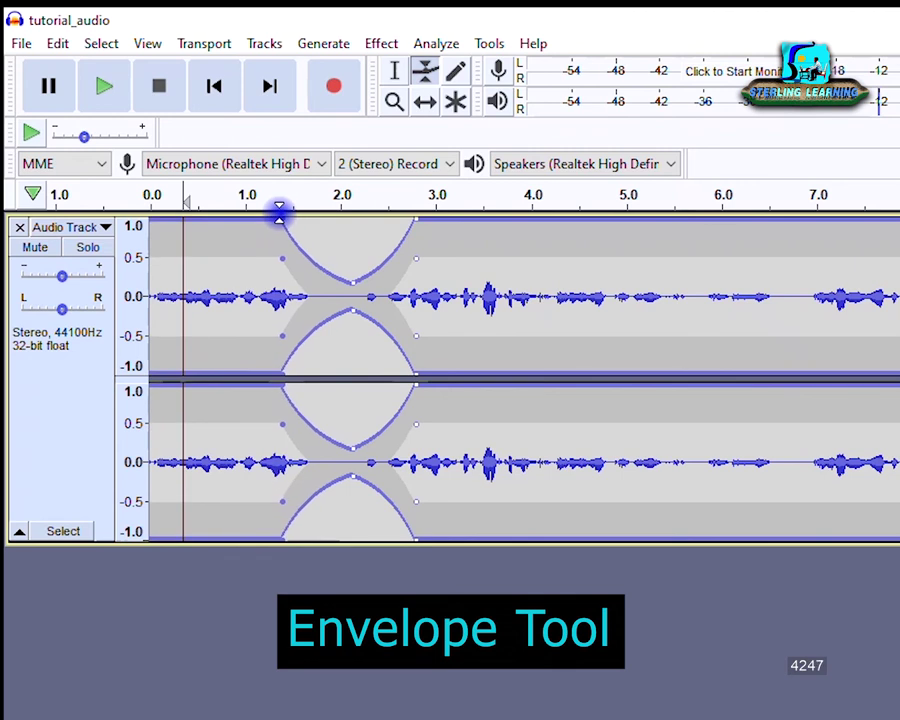
left_click_drag(350, 276, 346, 215)
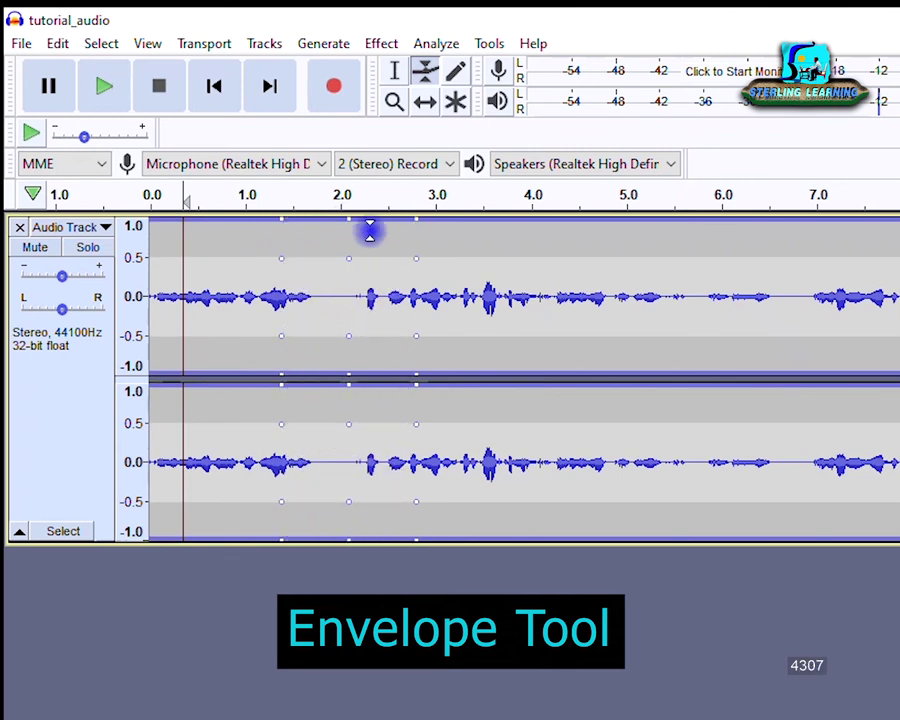
Add envelope points at about 5.5 and 7.5 seconds and lower the last one to near silence.
left_click(569, 225)
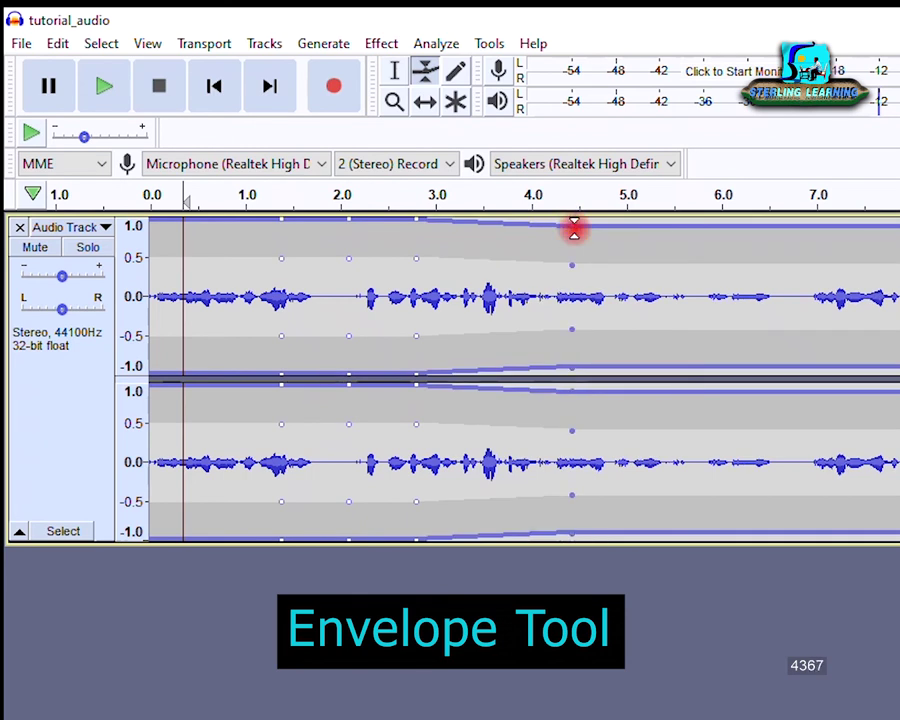
left_click_drag(572, 230, 578, 198)
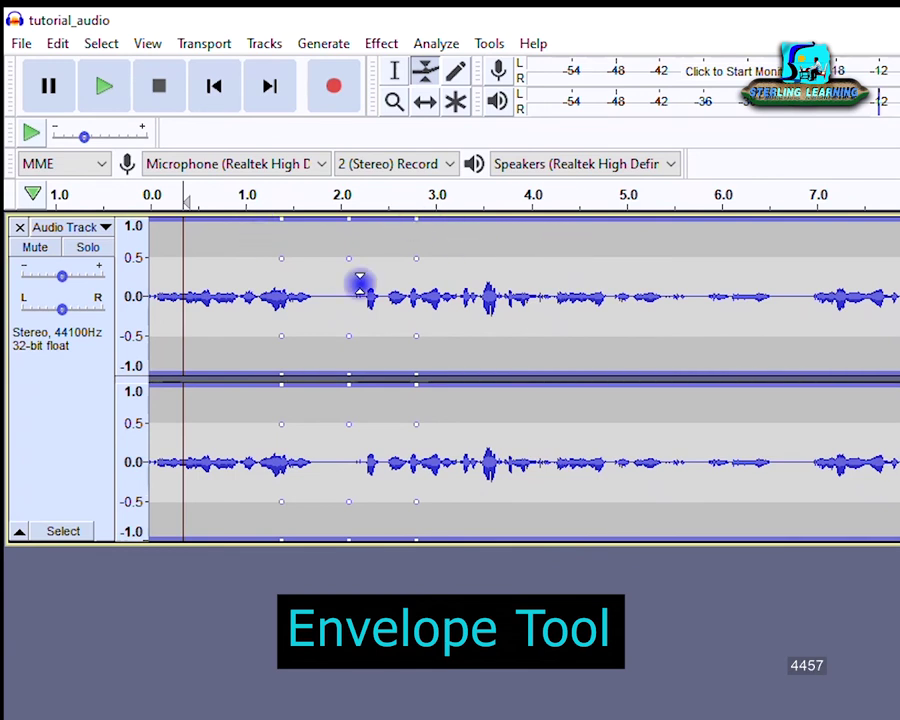
left_click(672, 222)
left_click(865, 230)
left_click_drag(864, 229, 865, 294)
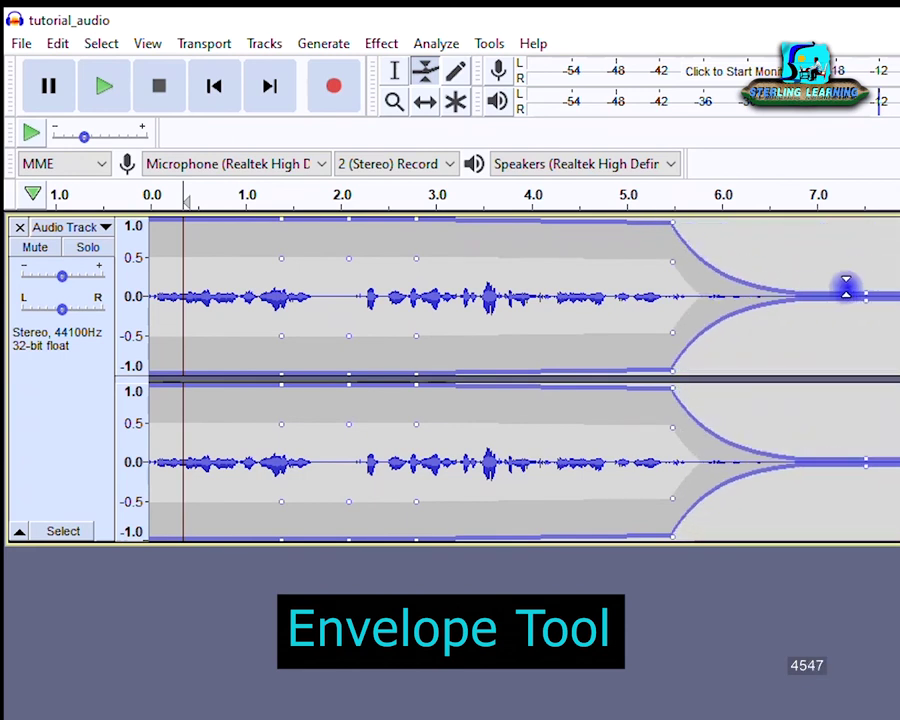
Raise the envelope points at about 7.4 and 5.5 seconds back to full level.
left_click_drag(864, 291, 851, 213)
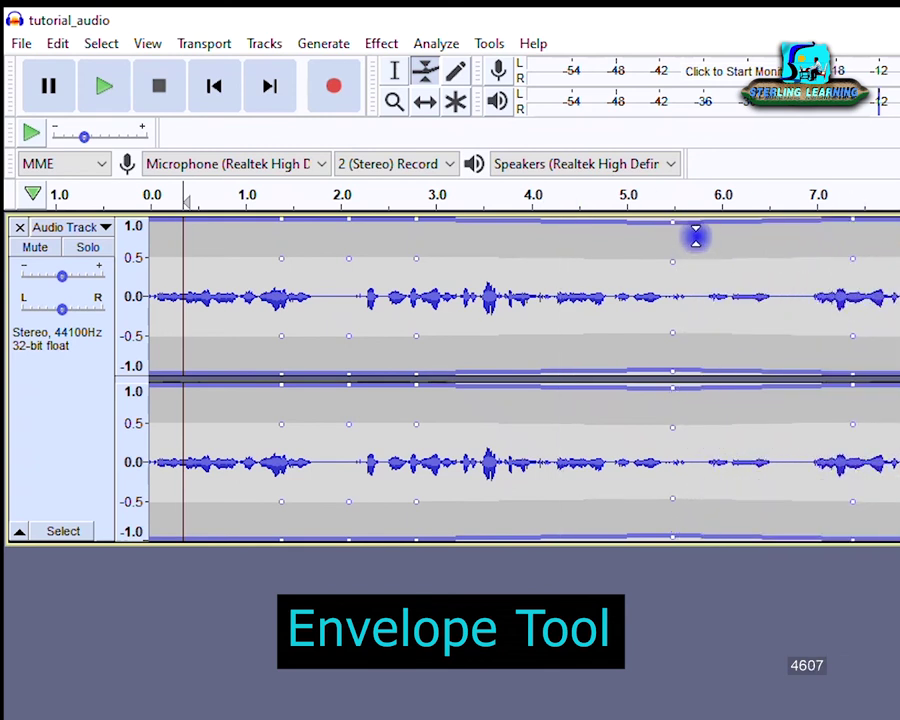
left_click_drag(675, 222, 672, 208)
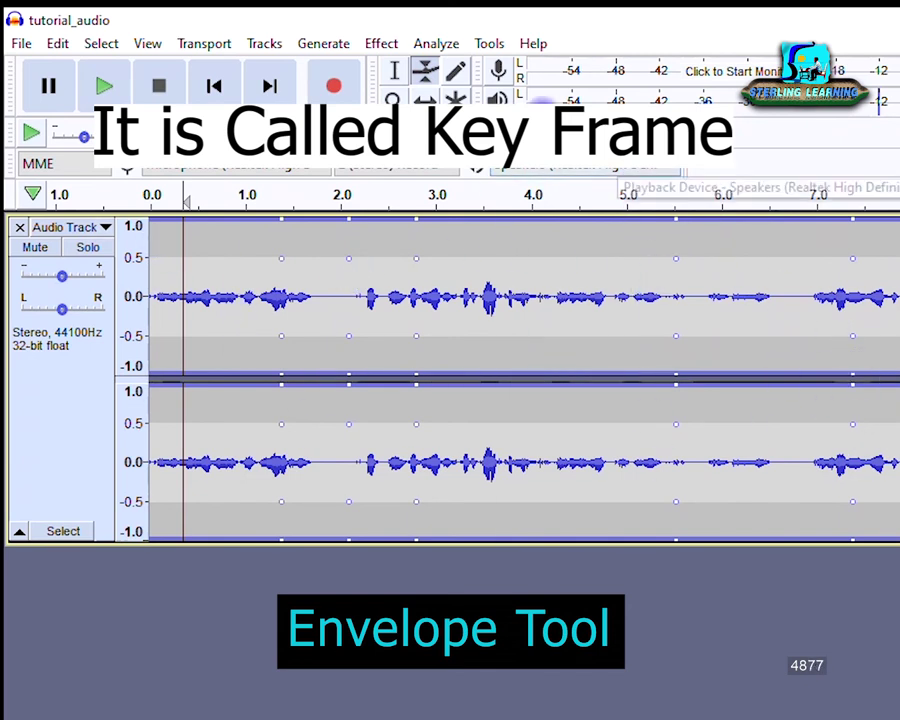
Try to edit the upper channel's waveform at about 2 seconds with the Draw Tool and dismiss the notice.
left_click(440, 70)
left_click(454, 68)
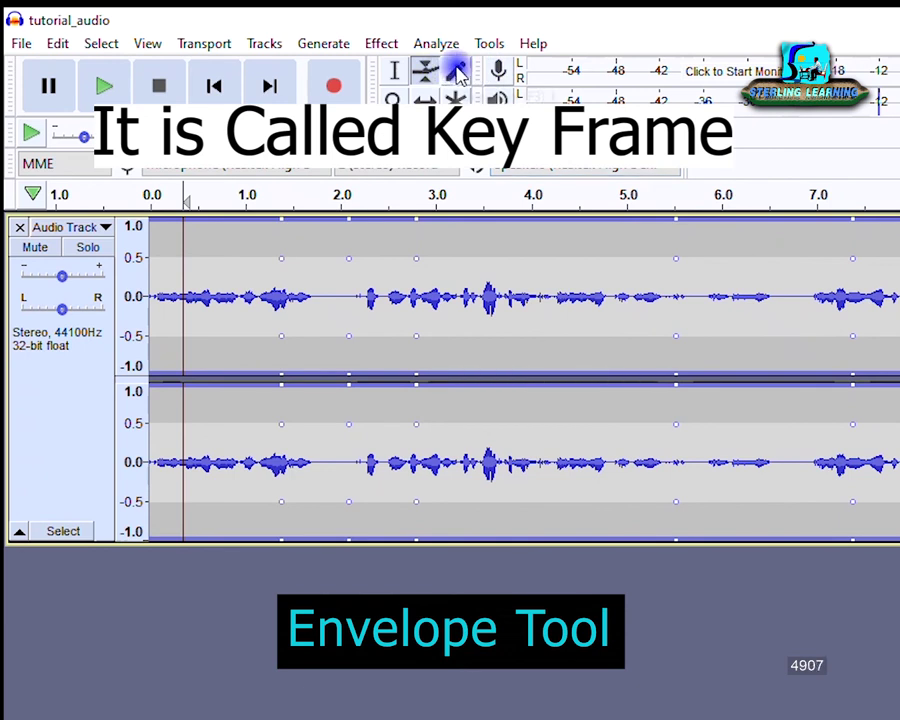
left_click(456, 72)
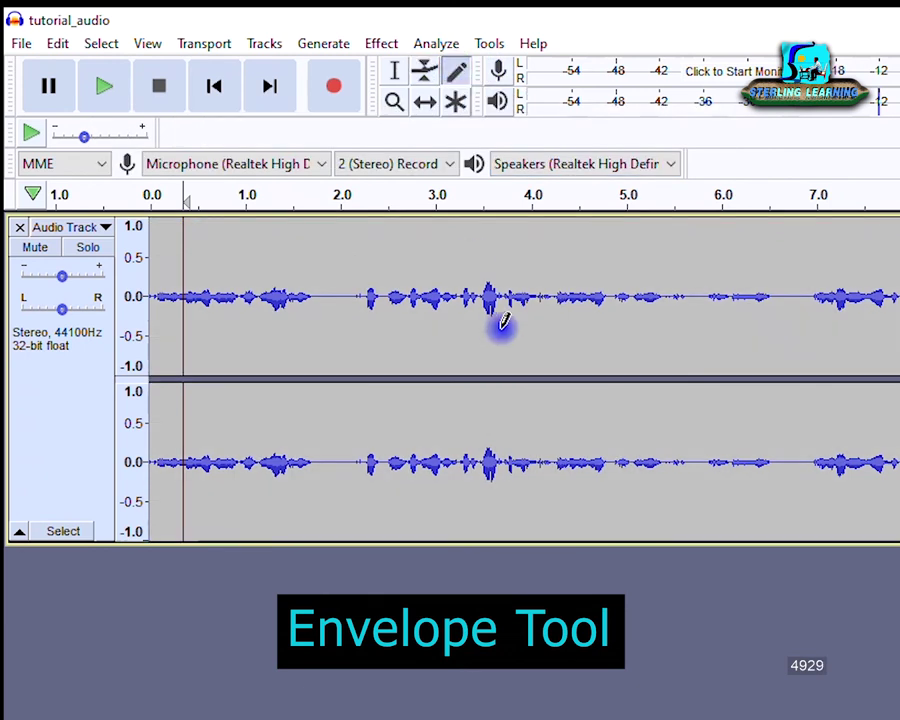
left_click(344, 296)
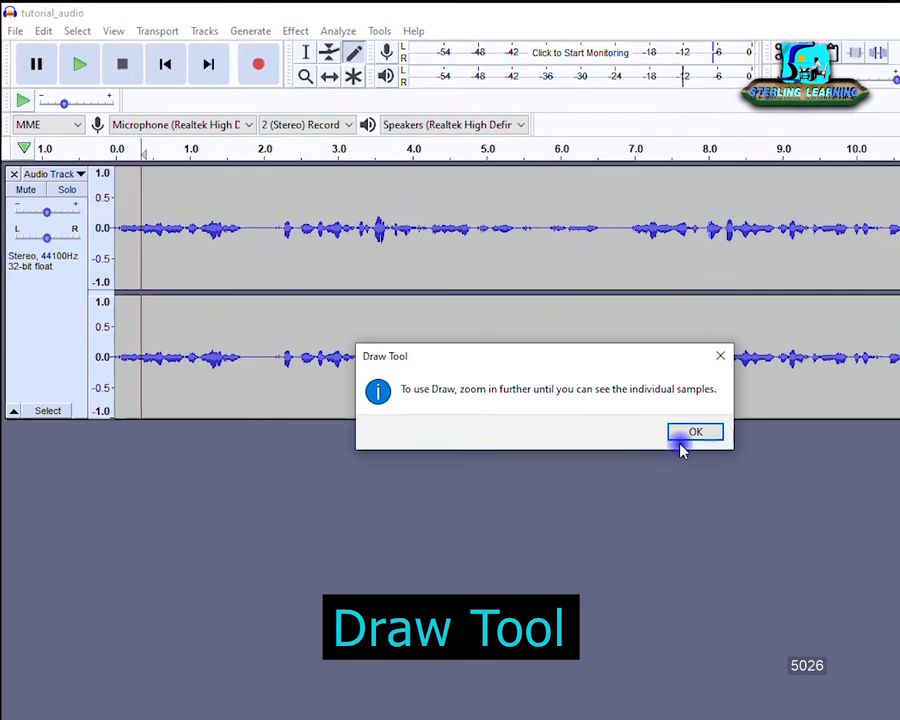
left_click(690, 436)
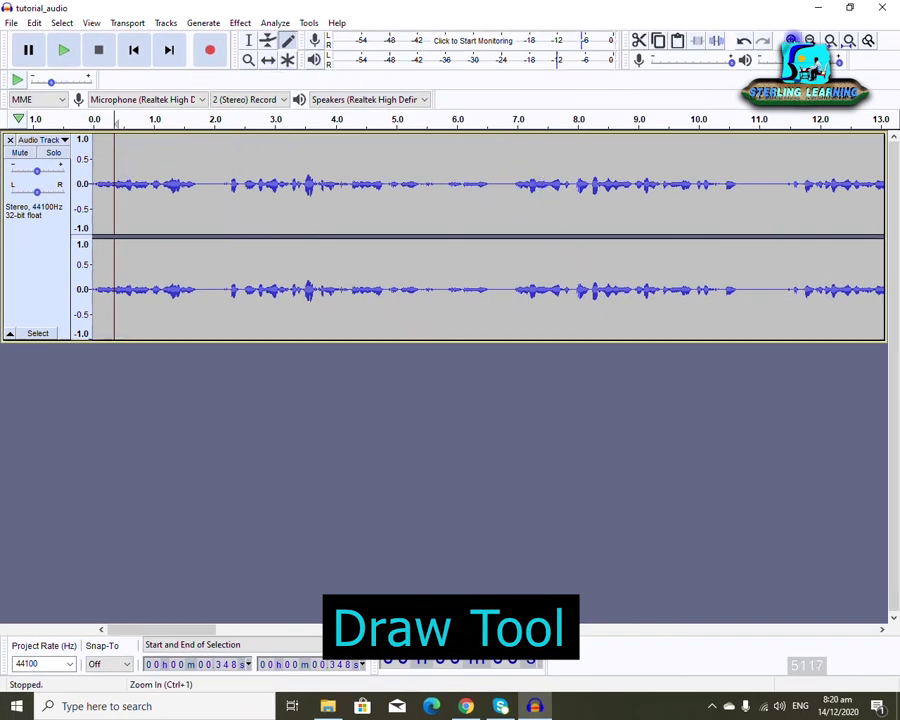
Redraw the individual samples from about 0.3483 to 0.3491 seconds into large waves in both channels with the Draw Tool.
left_click(791, 40)
left_click(791, 40)
left_click(791, 40)
left_click(791, 40)
left_click(791, 40)
left_click(791, 40)
left_click(791, 40)
left_click(791, 40)
left_click(791, 40)
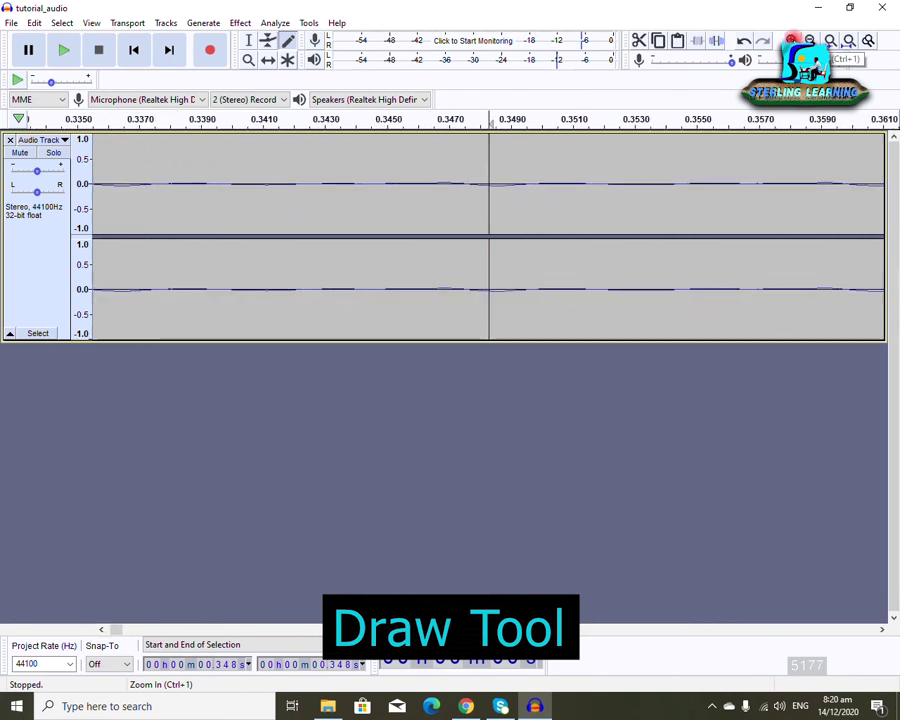
left_click(791, 40)
left_click(791, 40)
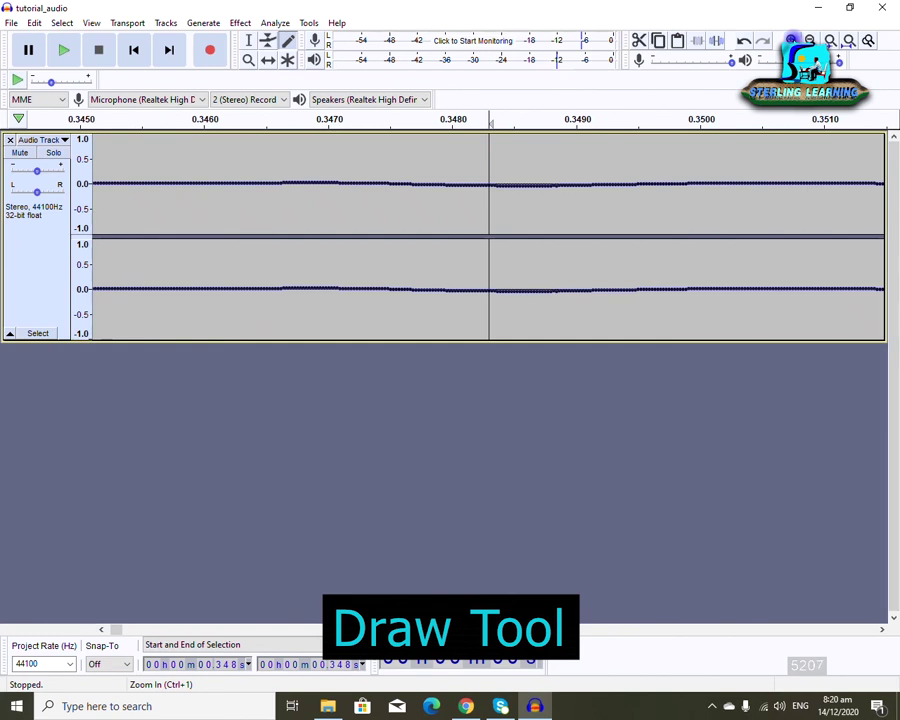
left_click(791, 40)
left_click(791, 40)
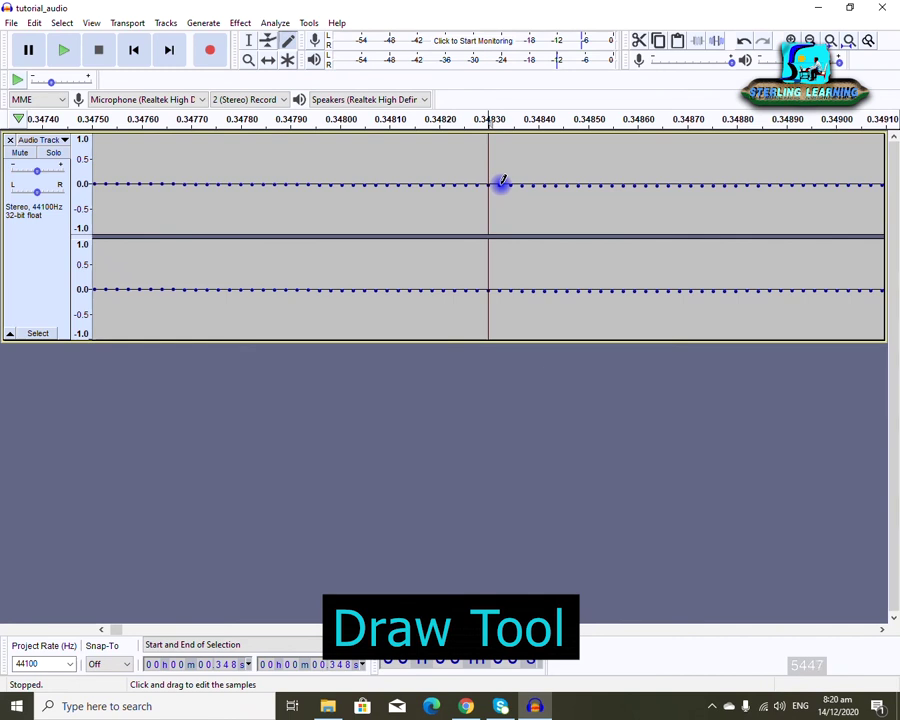
mouse_move(501, 184)
left_mouse_down()
mouse_move(509, 197)
mouse_move(591, 187)
mouse_move(627, 151)
mouse_move(690, 170)
left_mouse_up()
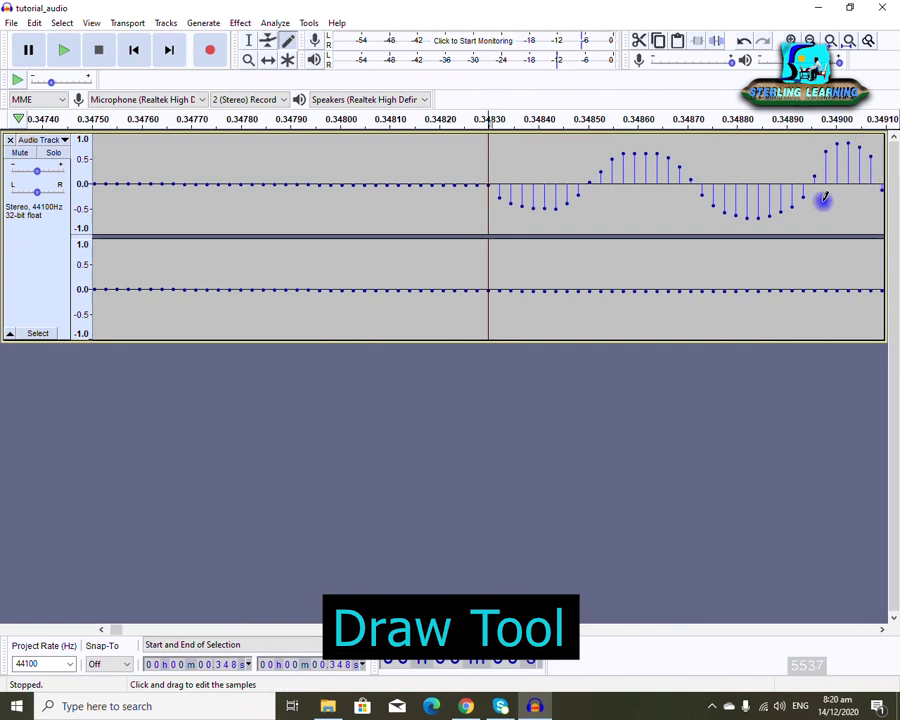
left_click_drag(521, 289, 526, 273)
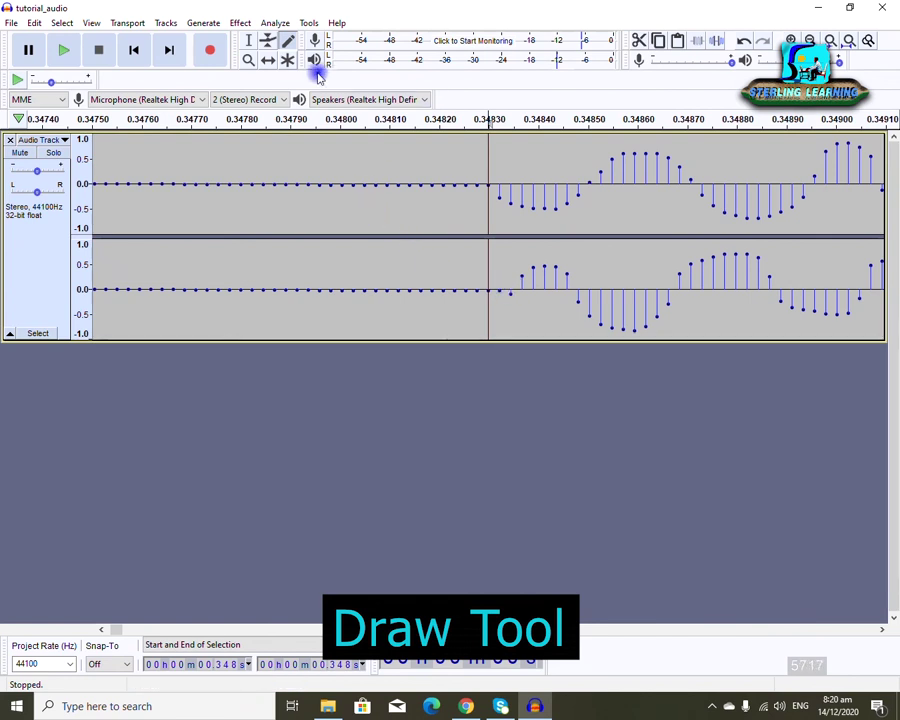
Play the track repeatedly from 0.348 seconds to hear the redrawn samples.
left_click(70, 50)
left_click(98, 51)
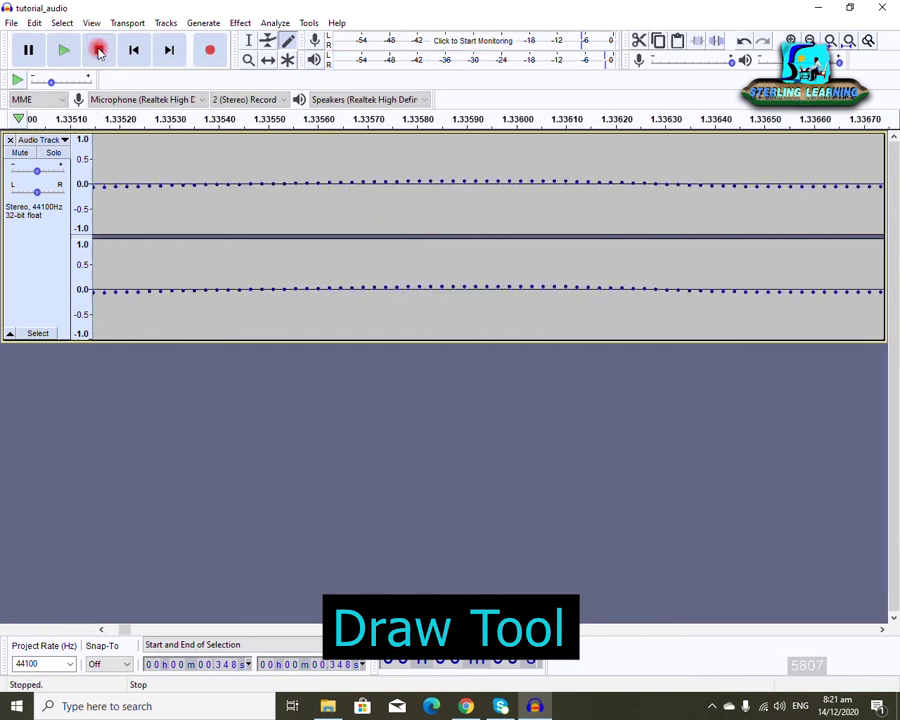
left_click(70, 50)
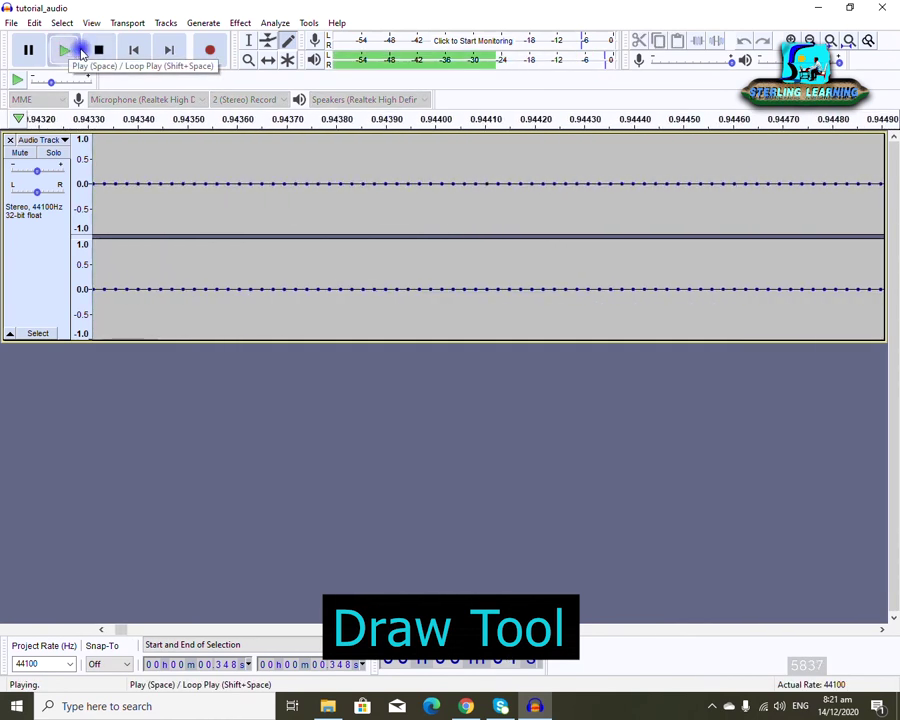
left_click(92, 57)
left_click(64, 50)
left_click(90, 54)
left_click(72, 55)
left_click(96, 58)
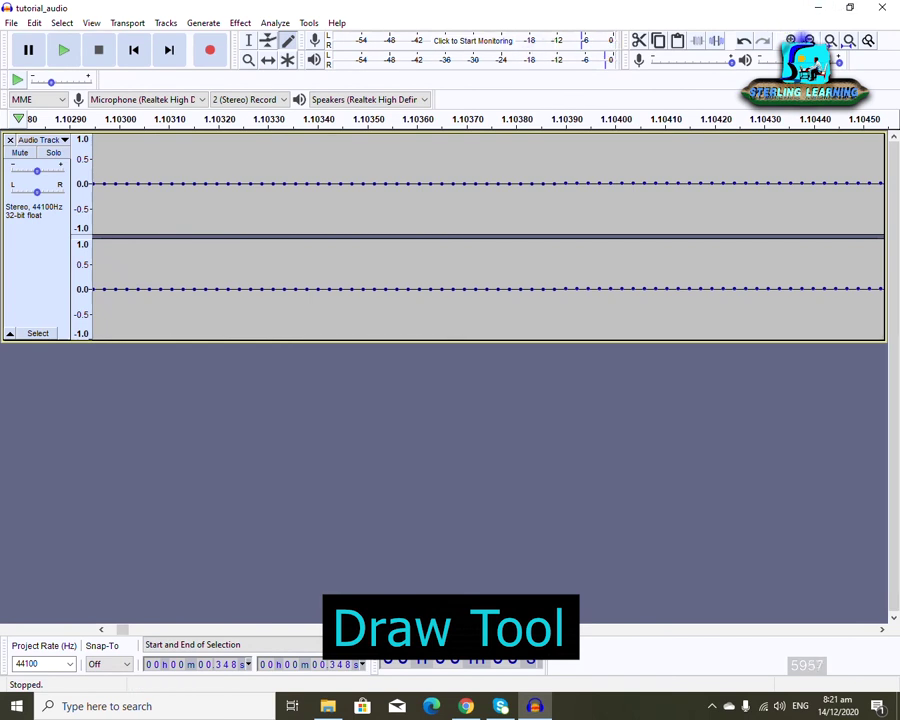
Zoom out from the individual samples and try the Zoom Tool at about 1.4 seconds, returning to the overview.
left_click(809, 42)
left_click(810, 42)
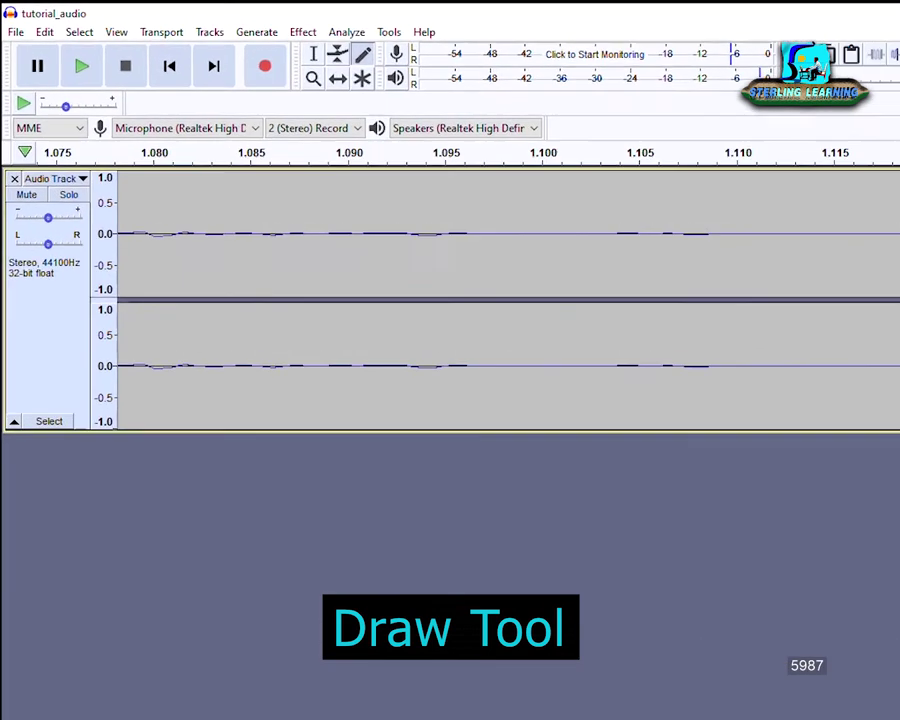
left_click(810, 42)
left_click(810, 42)
key("ctrl+3")
key("ctrl+3")
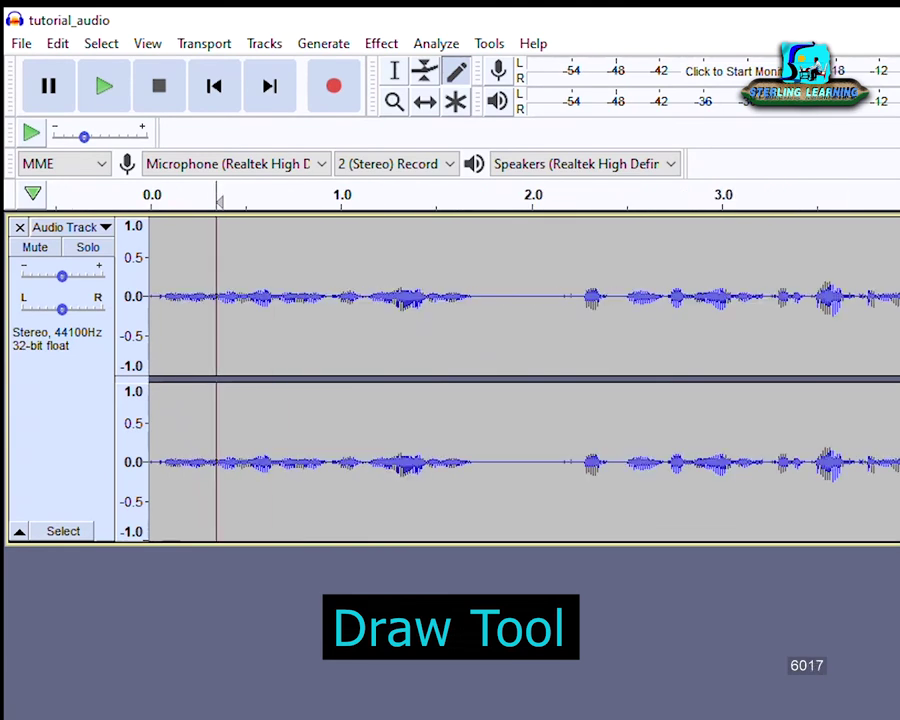
left_click(395, 105)
left_click(424, 286)
left_click(424, 286)
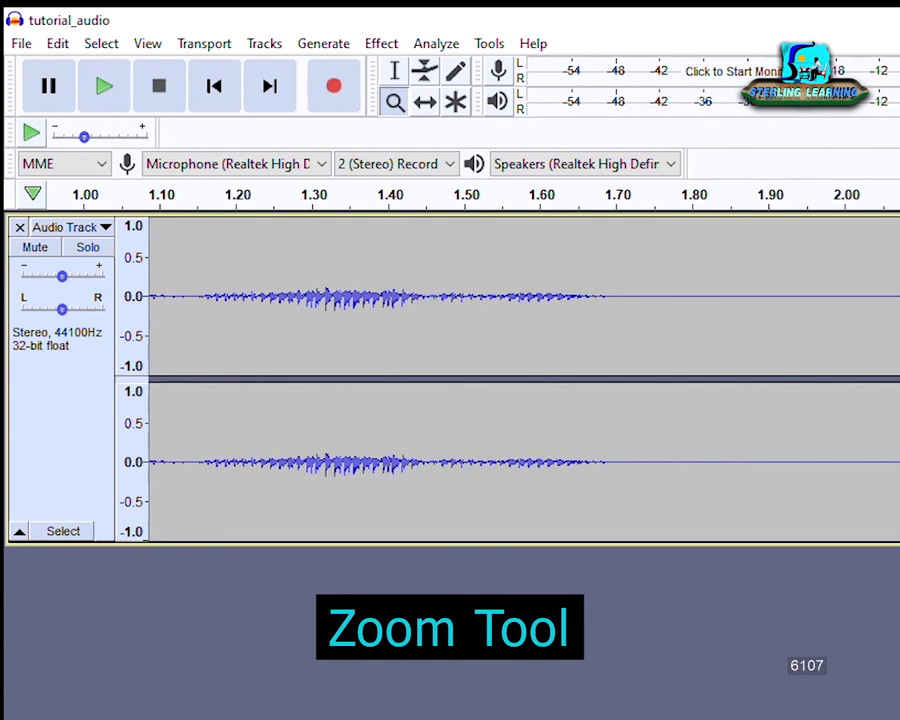
key("ctrl+3")
key("ctrl+3")
key("ctrl+3")
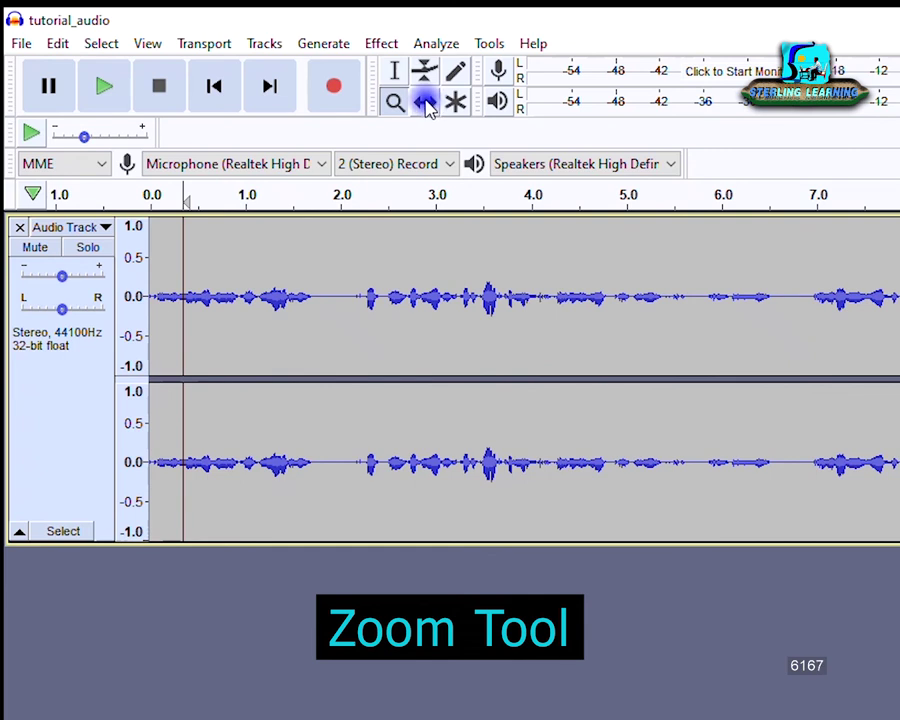
Record a second stereo track of about 6.5 seconds starting at 2.206 seconds.
left_click(423, 104)
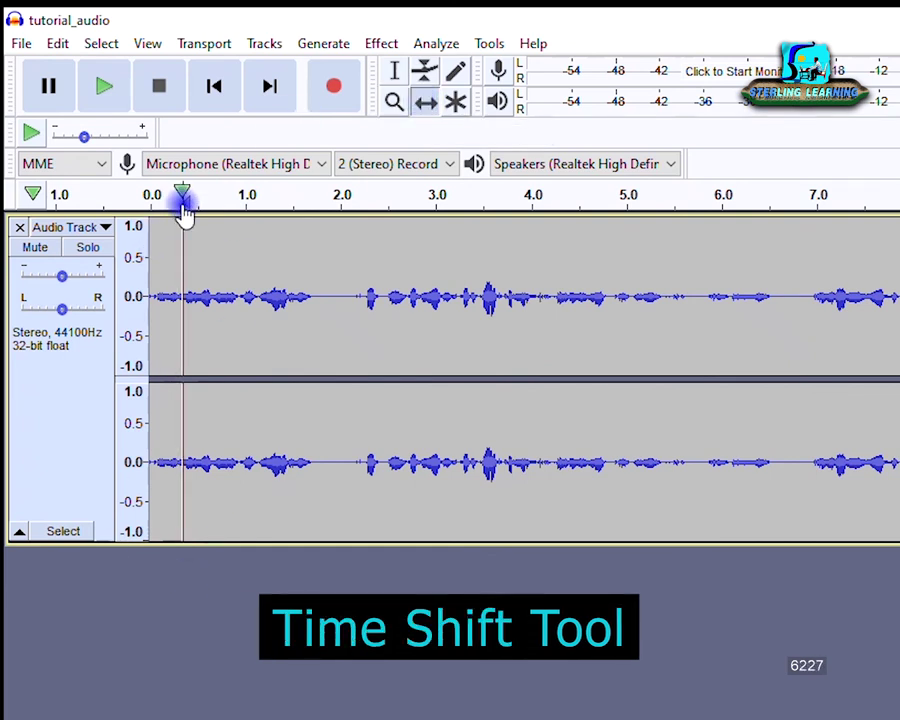
left_click(145, 612)
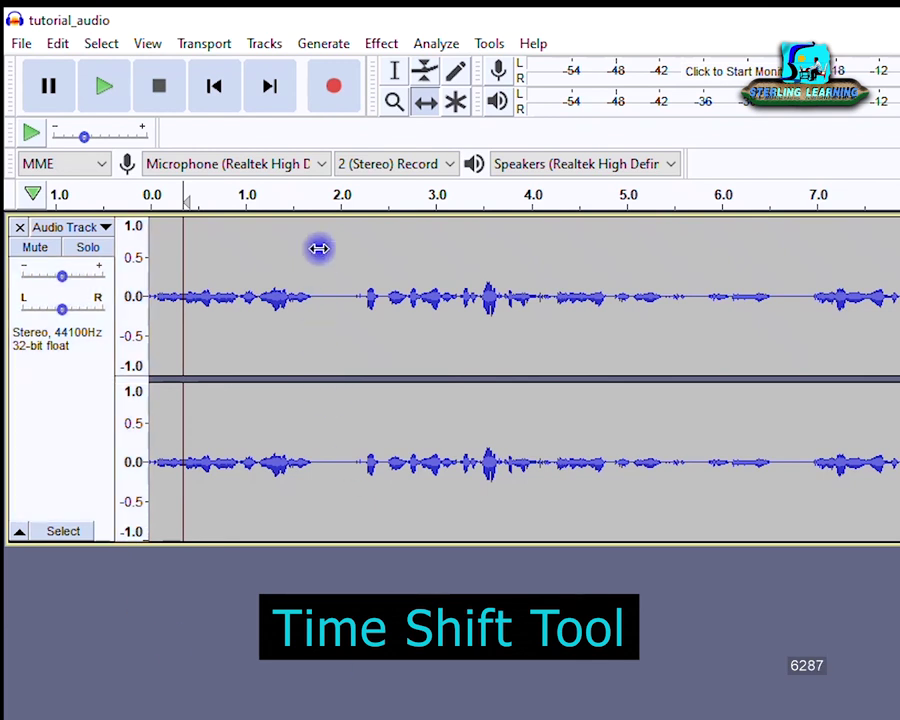
left_click(397, 71)
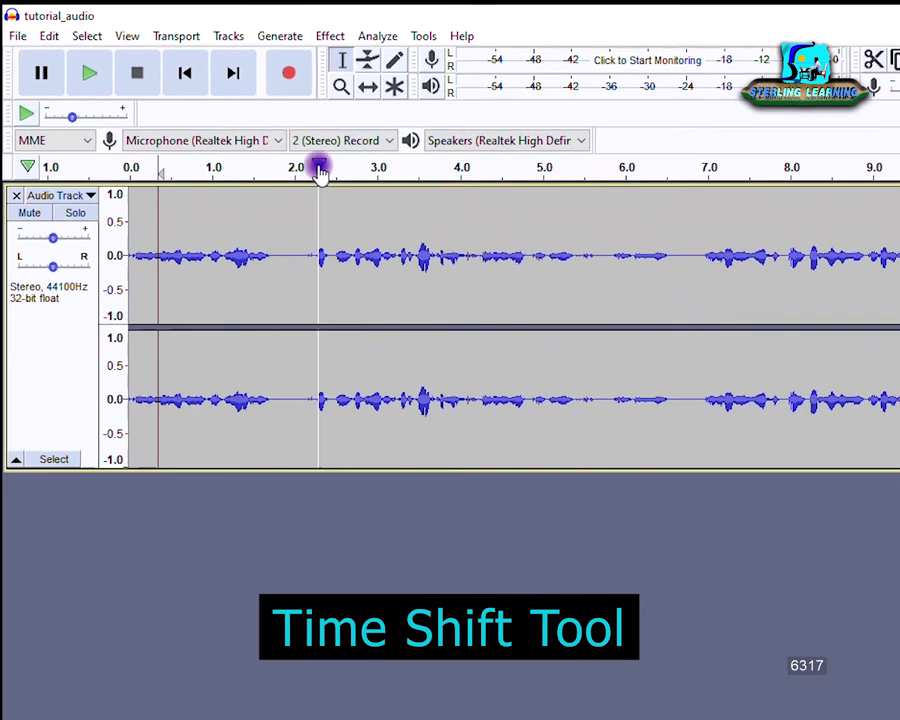
left_click(359, 221)
left_click(269, 512)
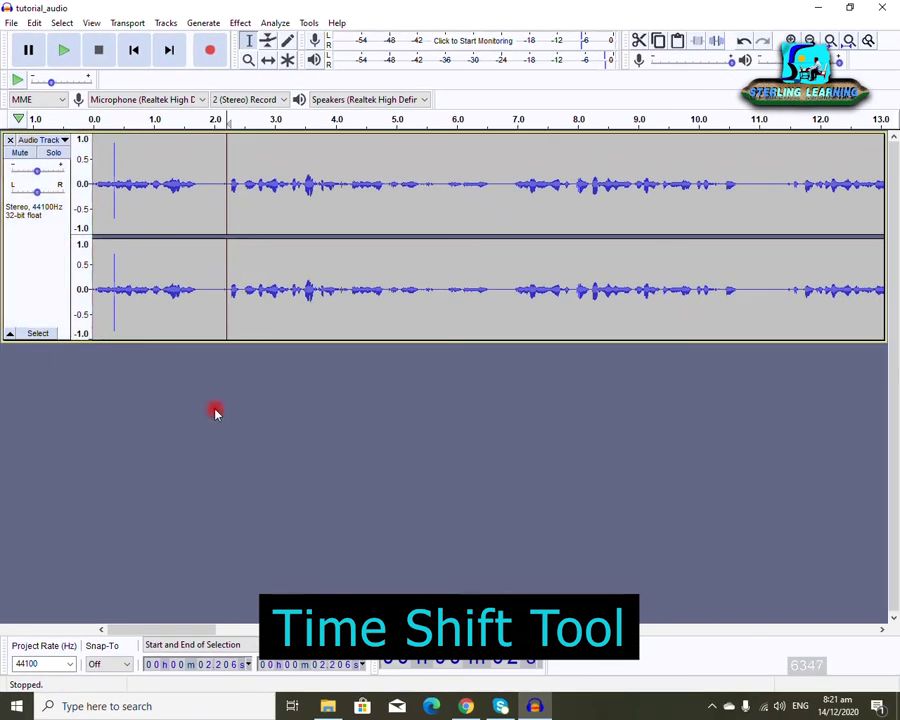
key("r")
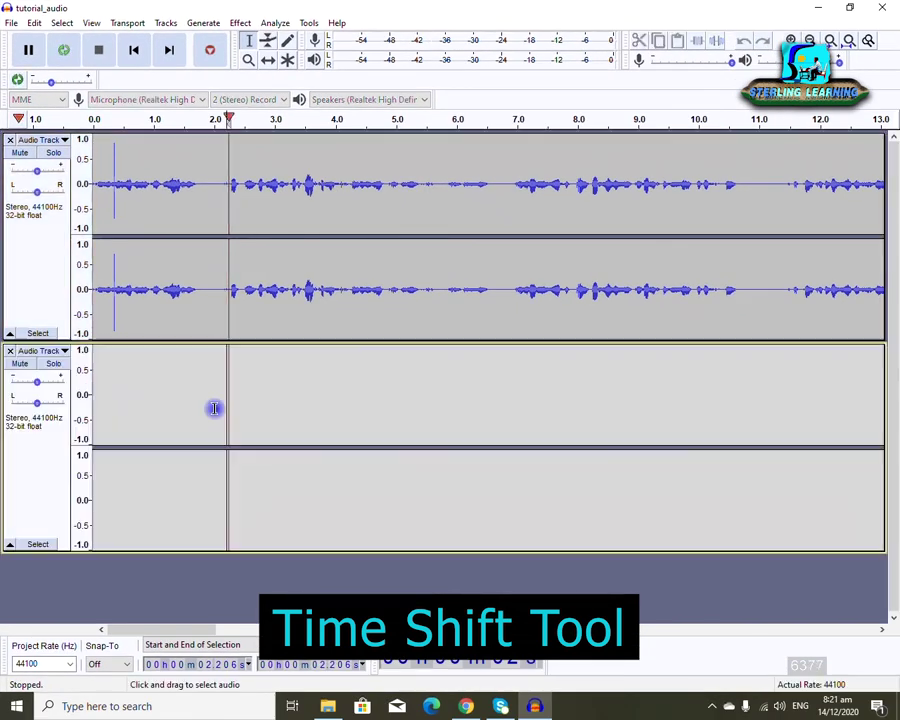
left_click(99, 52)
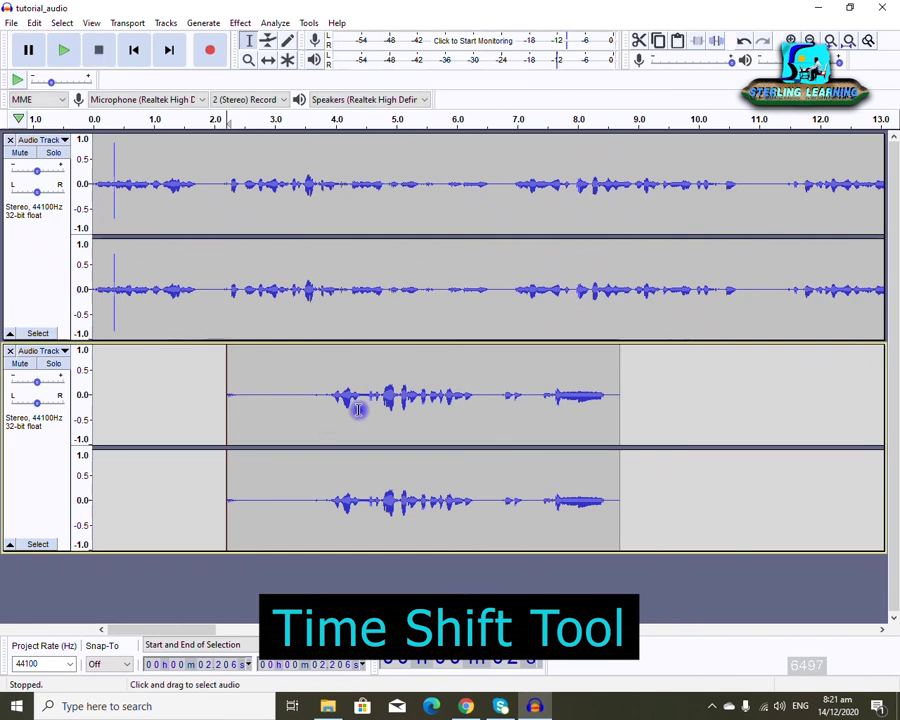